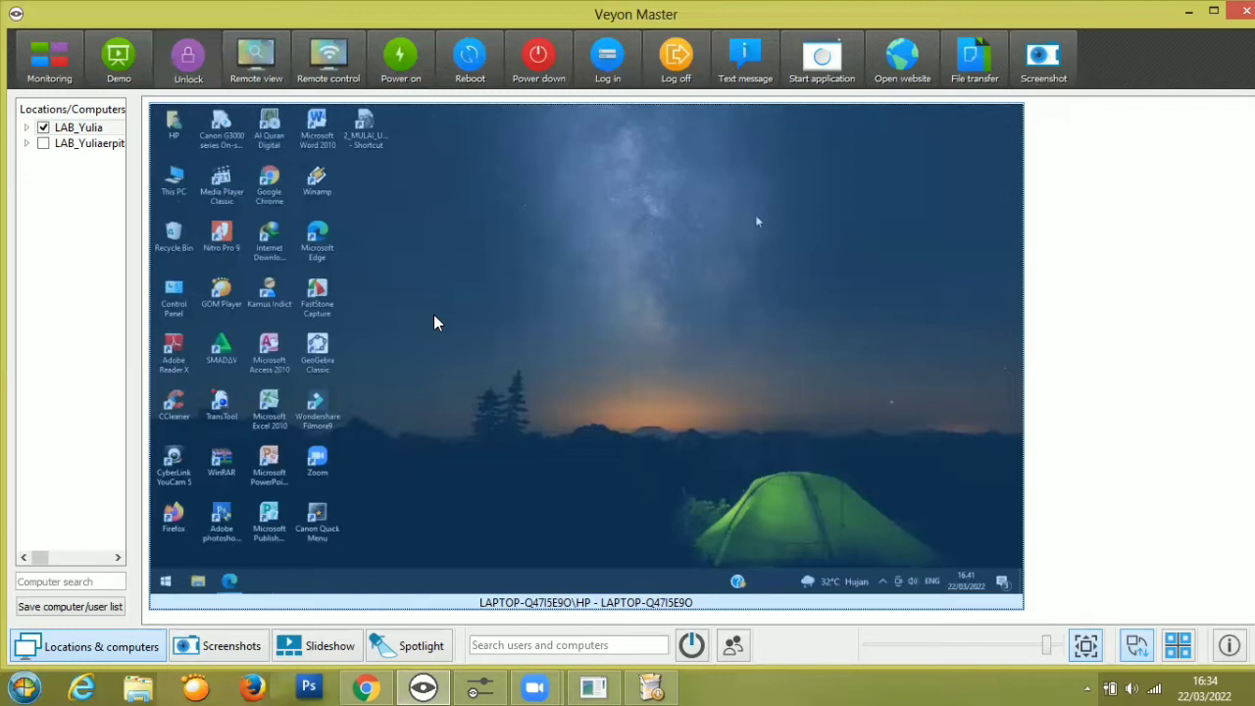
# Step: Switch from Veyon Master to the Chrome browser window
pyautogui.click(364, 687)
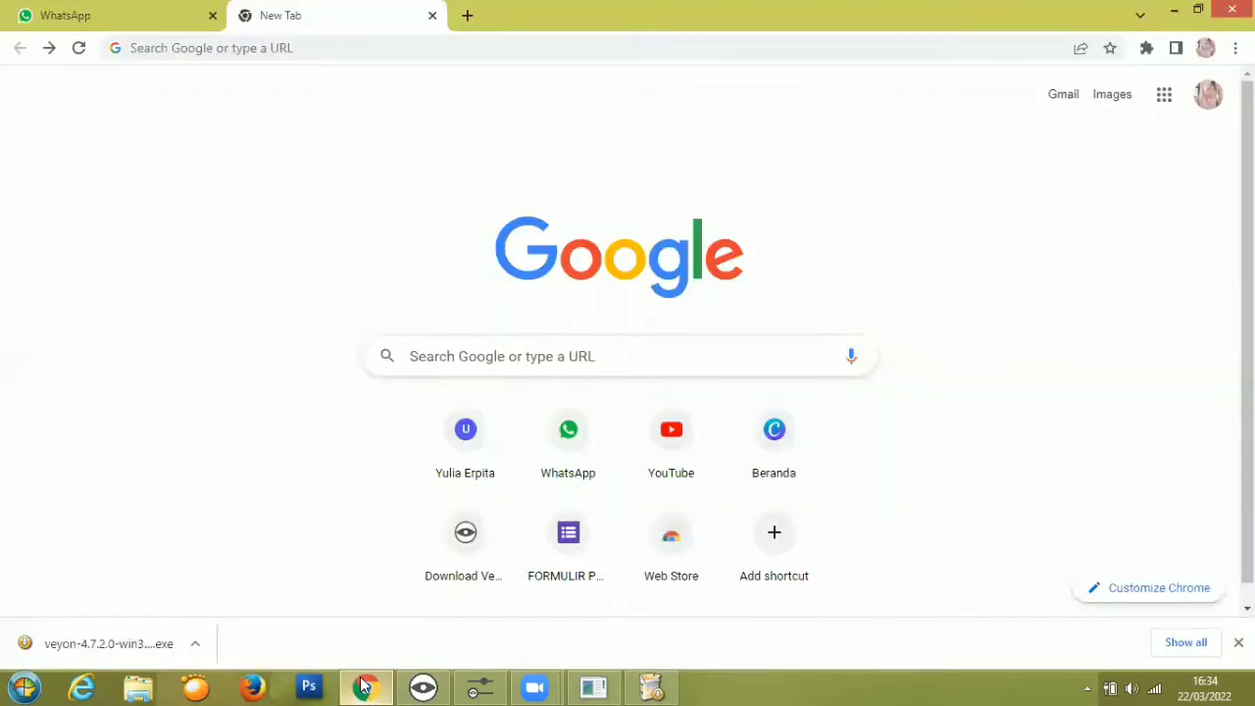
# Step: Rerun the earlier 'veyon adalah' search and open the official Download Veyon page on veyon.io
pyautogui.click(469, 354)
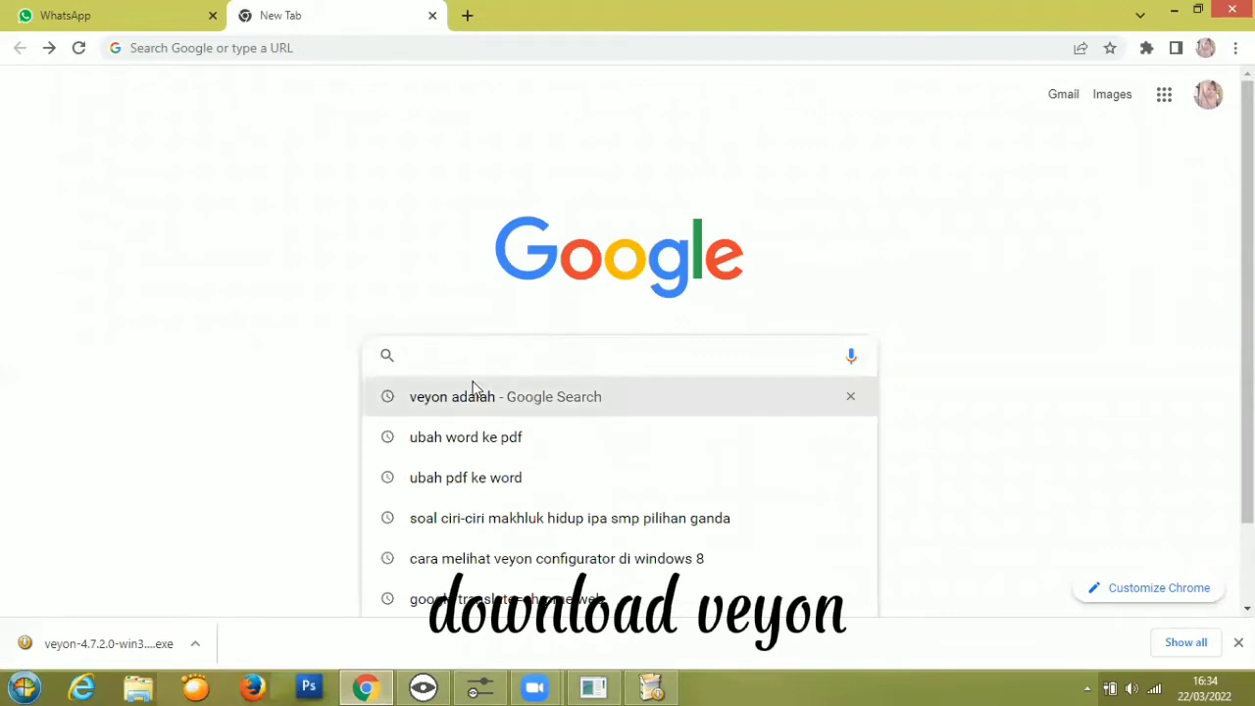
pyautogui.click(471, 402)
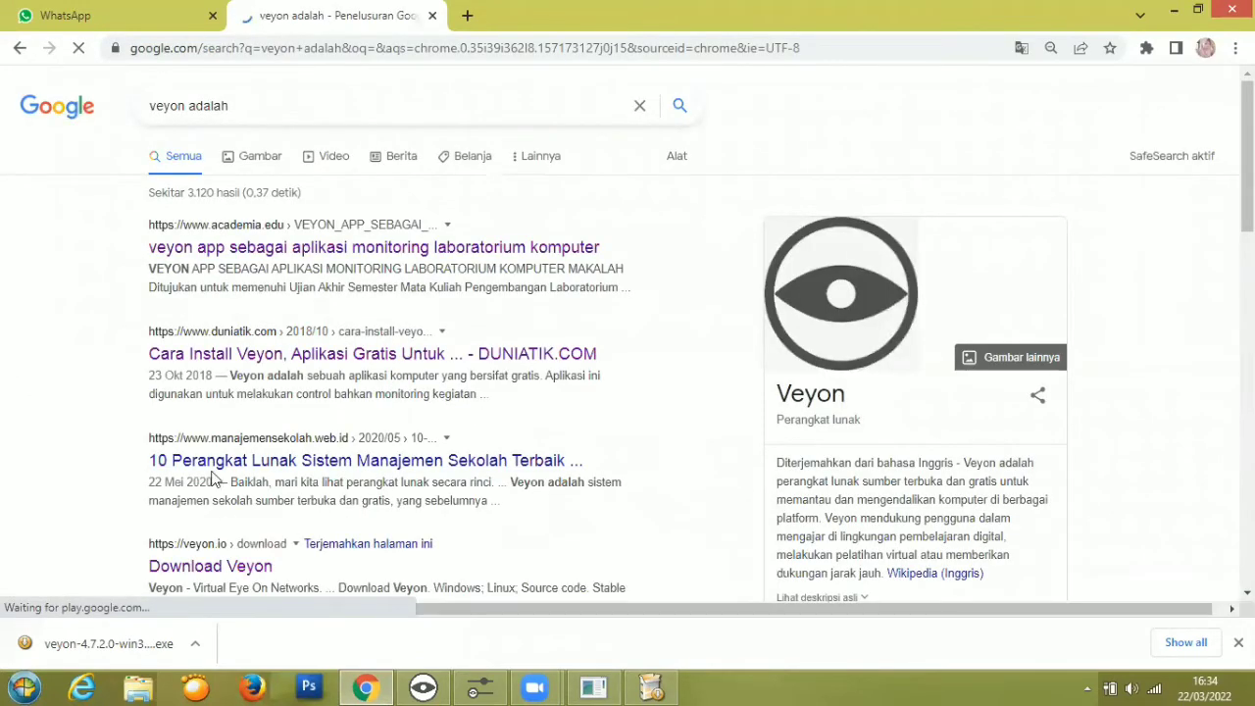
pyautogui.click(202, 570)
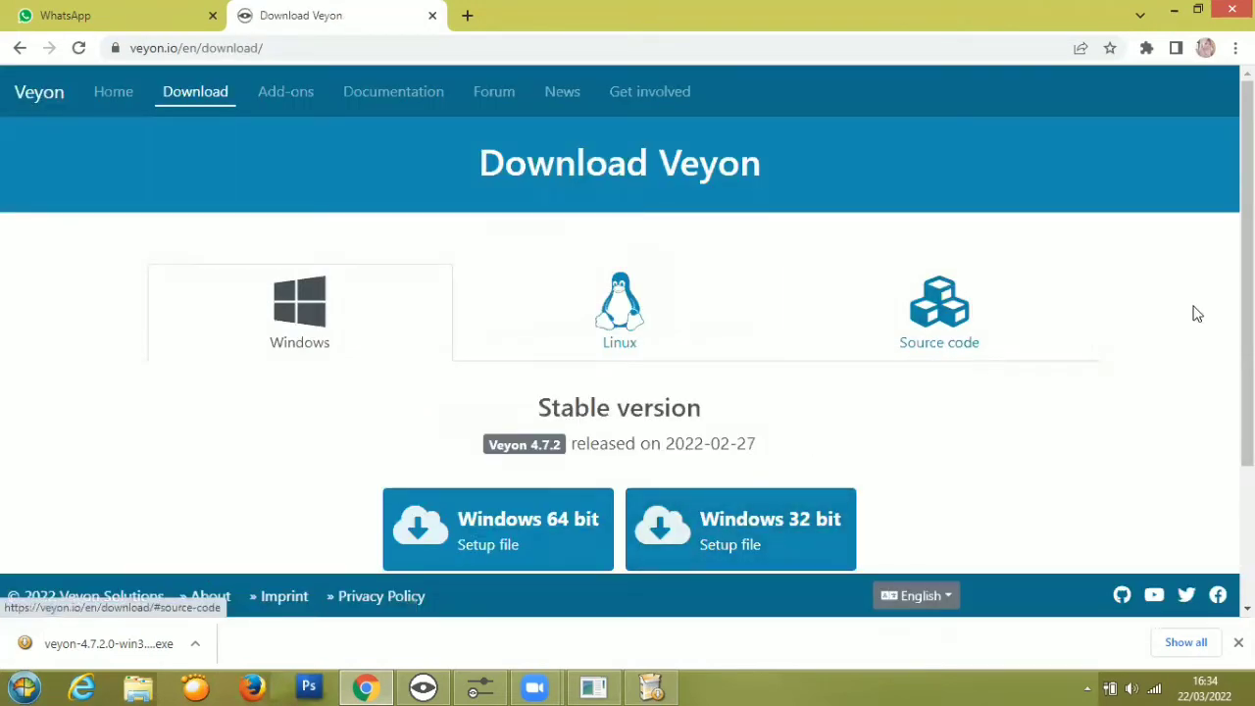
pyautogui.scroll(-1, 1247, 294)
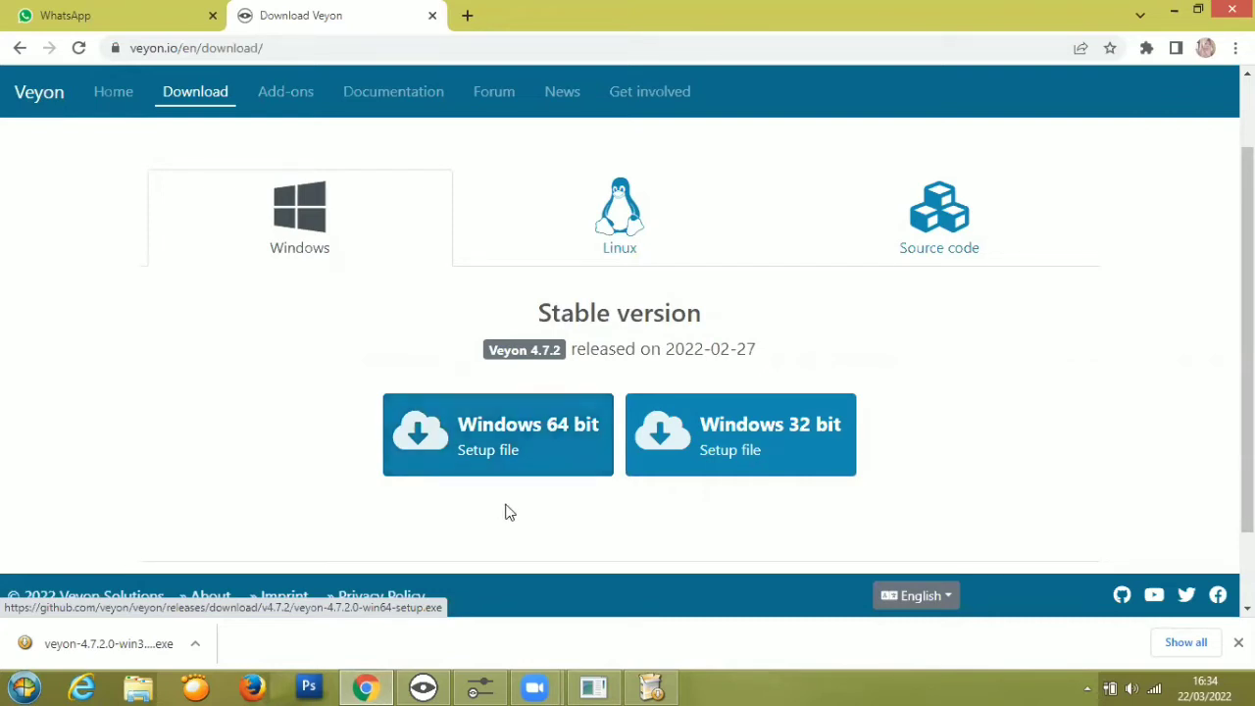
# Step: Check Computer's system properties to confirm 32-bit Windows 8 Pro, then return to Chrome
pyautogui.click(138, 686)
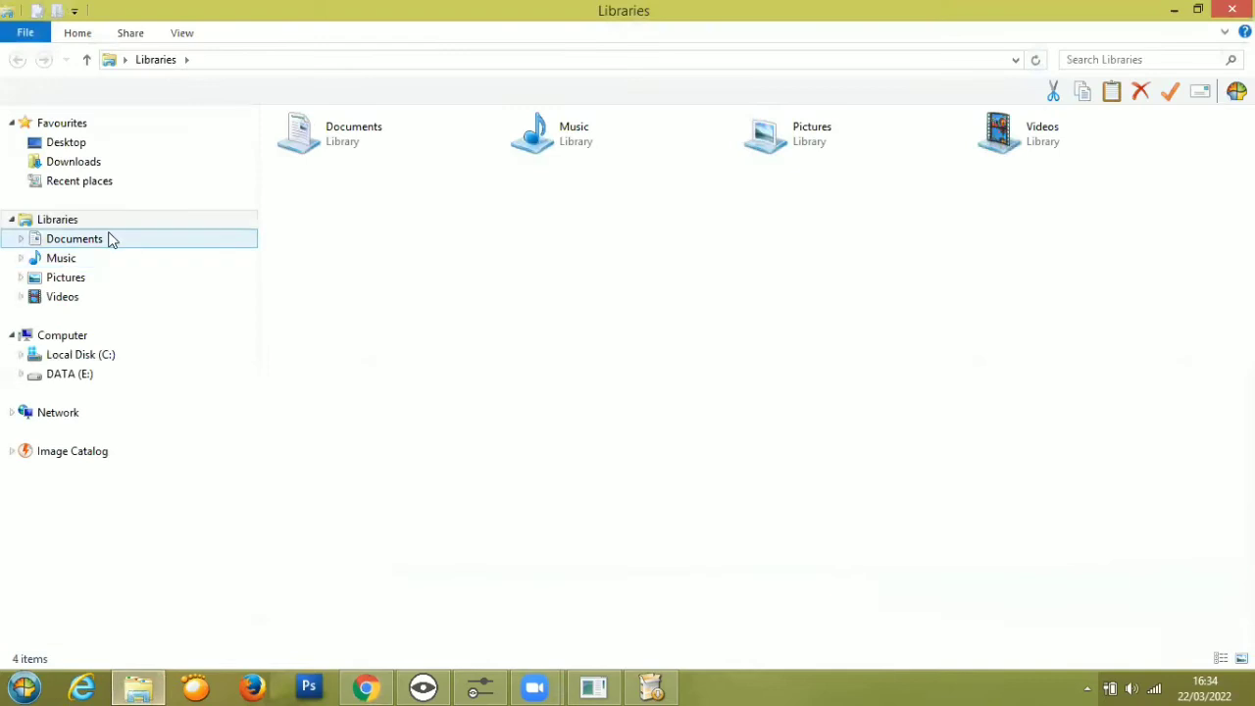
pyautogui.rightClick(76, 339)
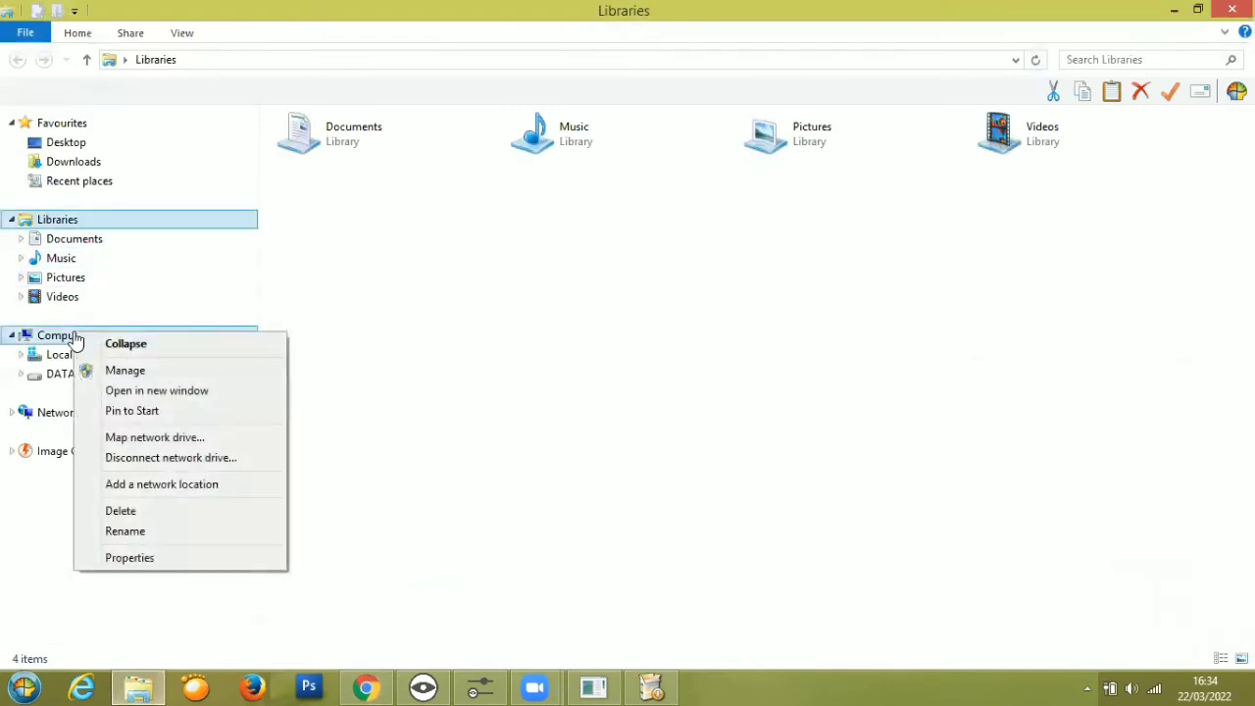
pyautogui.click(125, 569)
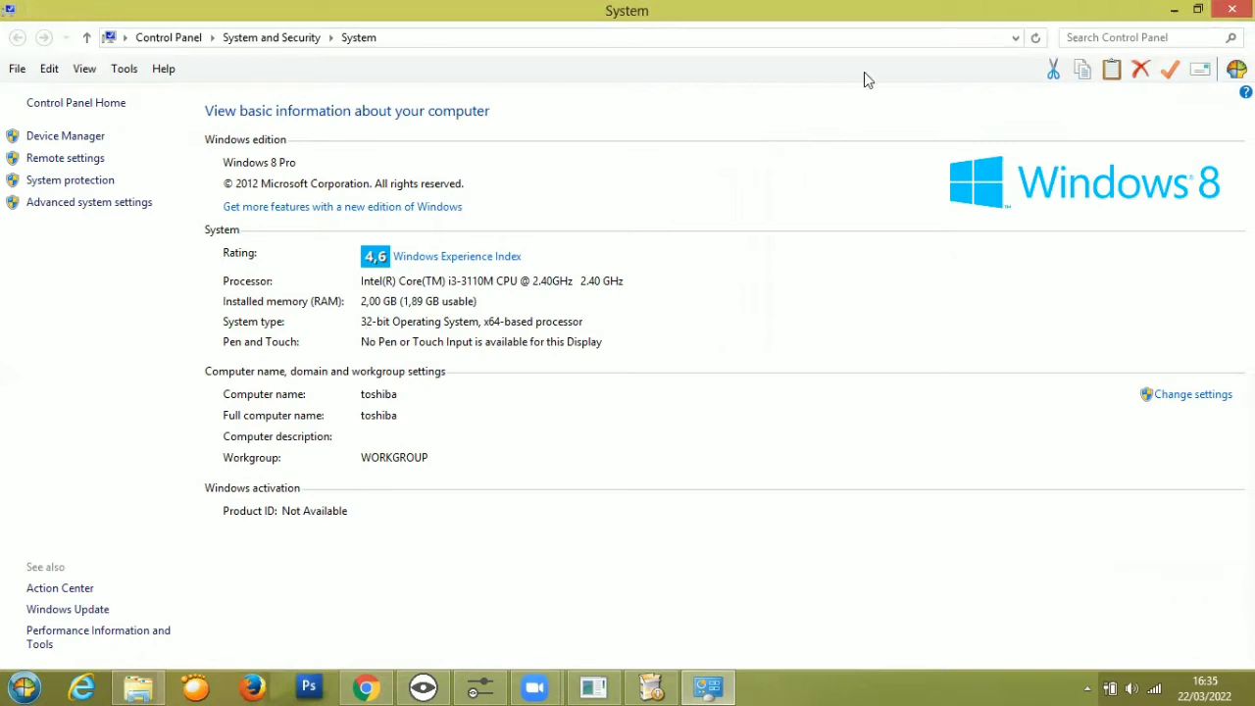
pyautogui.click(1173, 11)
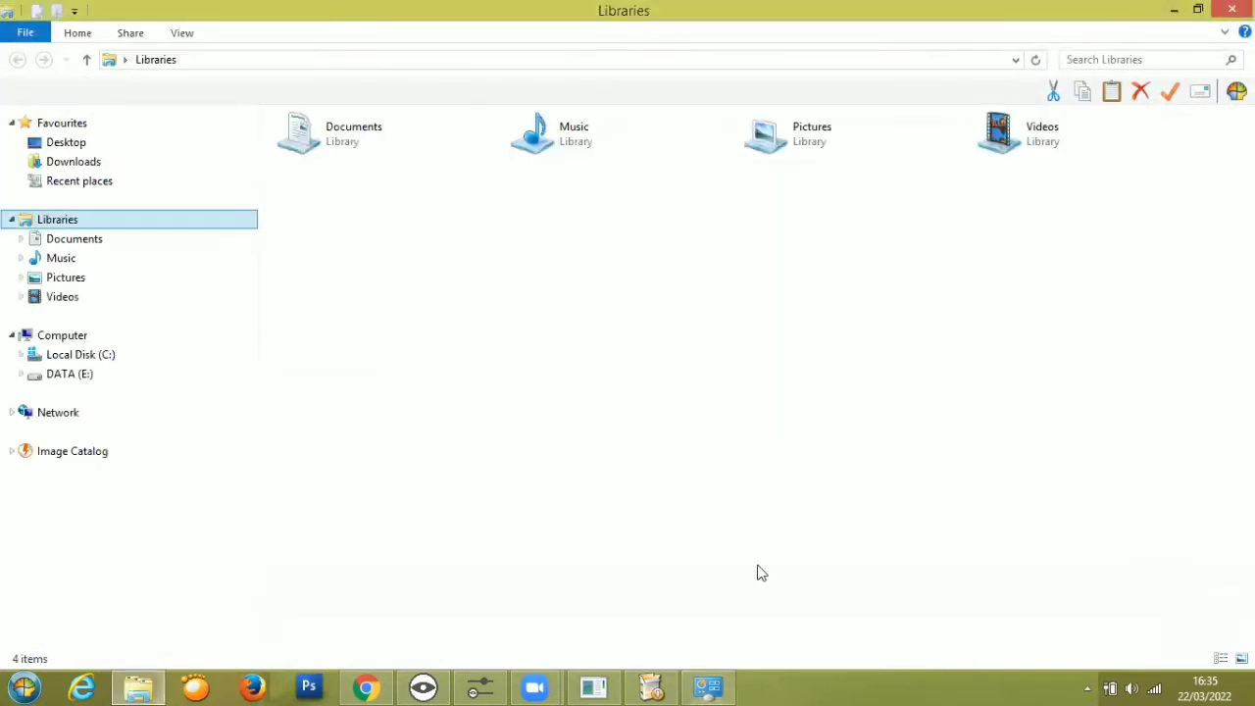
pyautogui.click(364, 687)
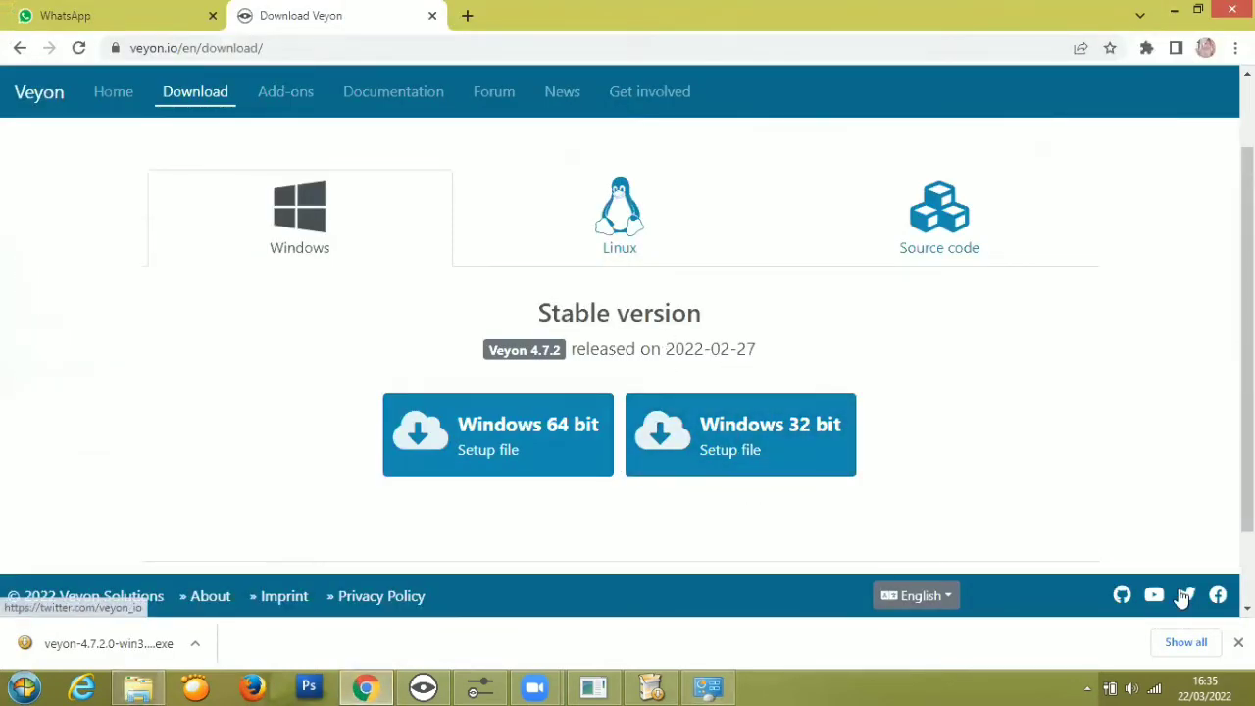
# Step: Download the Veyon 4.7.2 Windows 32 bit setup file and bring up File Explorer
pyautogui.click(1239, 642)
pyautogui.click(794, 446)
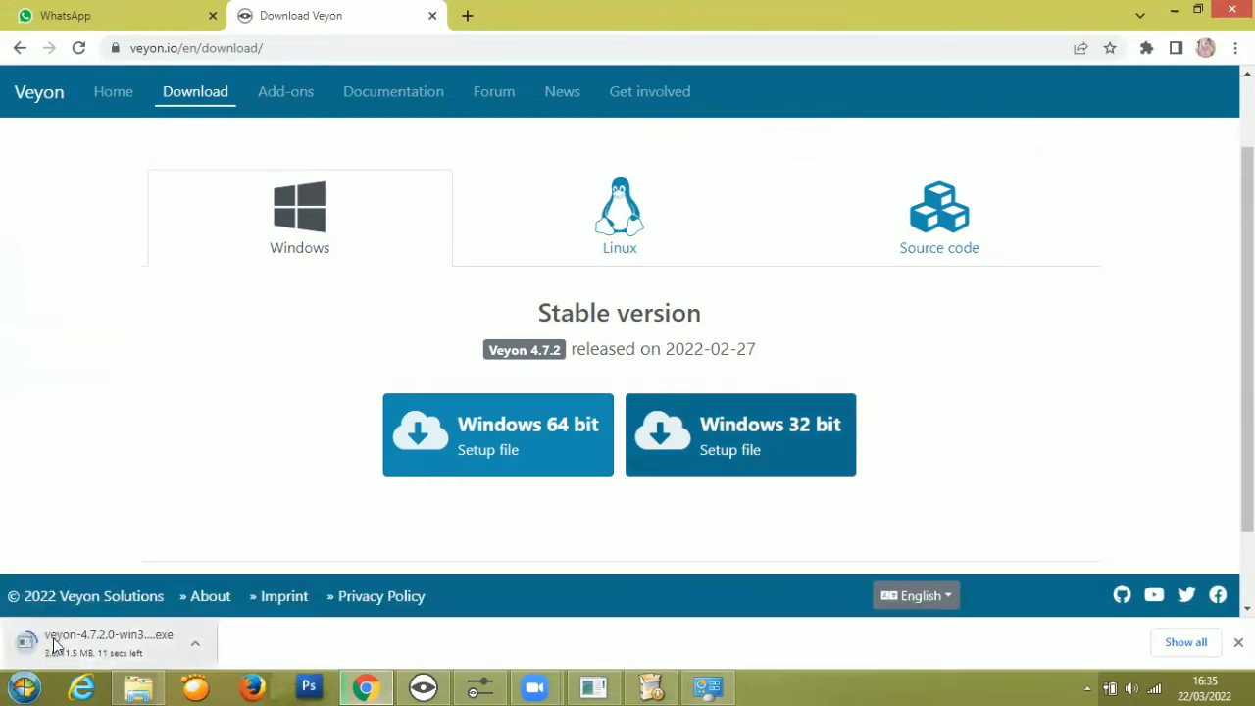
pyautogui.click(140, 686)
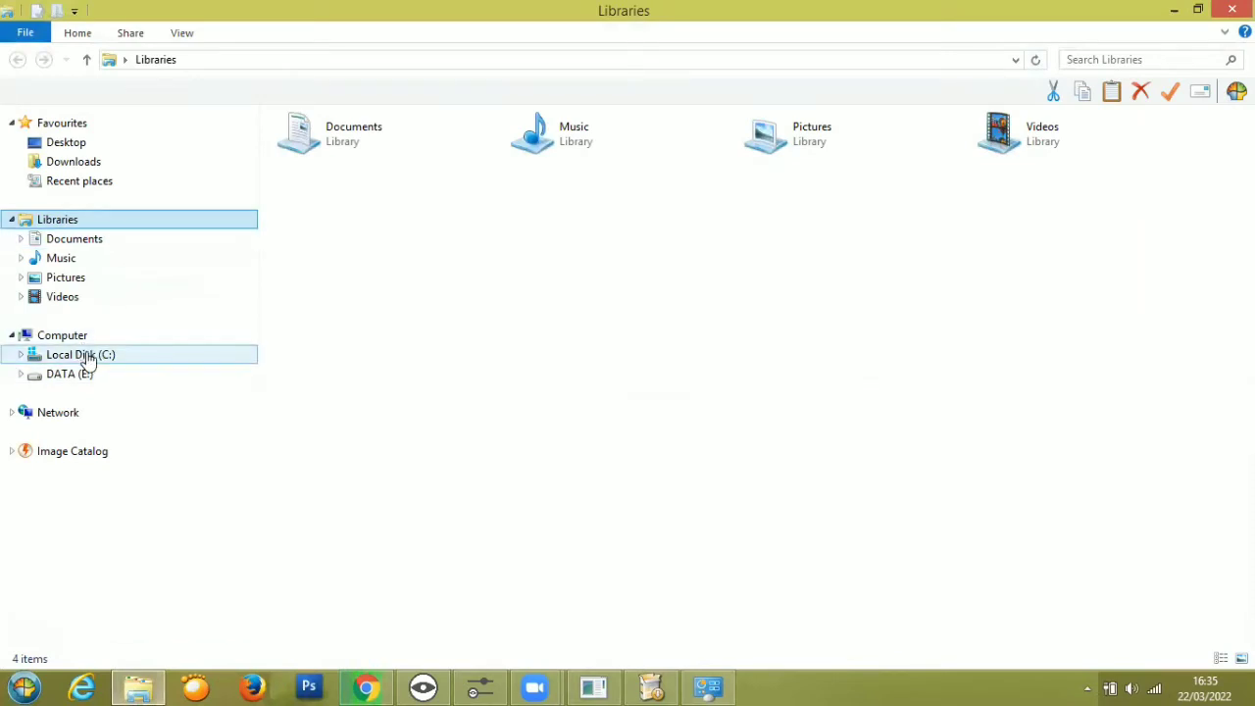
# Step: Launch veyon-4.7.2.0-win32-setup from the Documents library
pyautogui.click(87, 243)
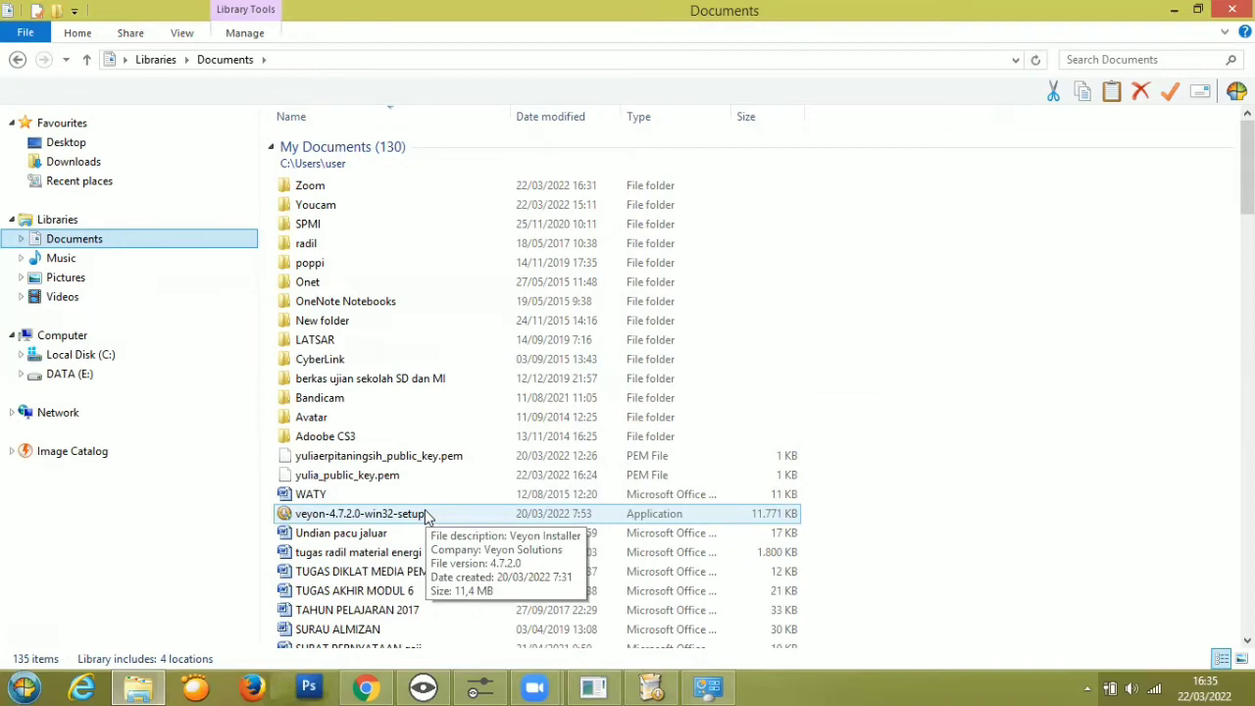
pyautogui.doubleClick(427, 514)
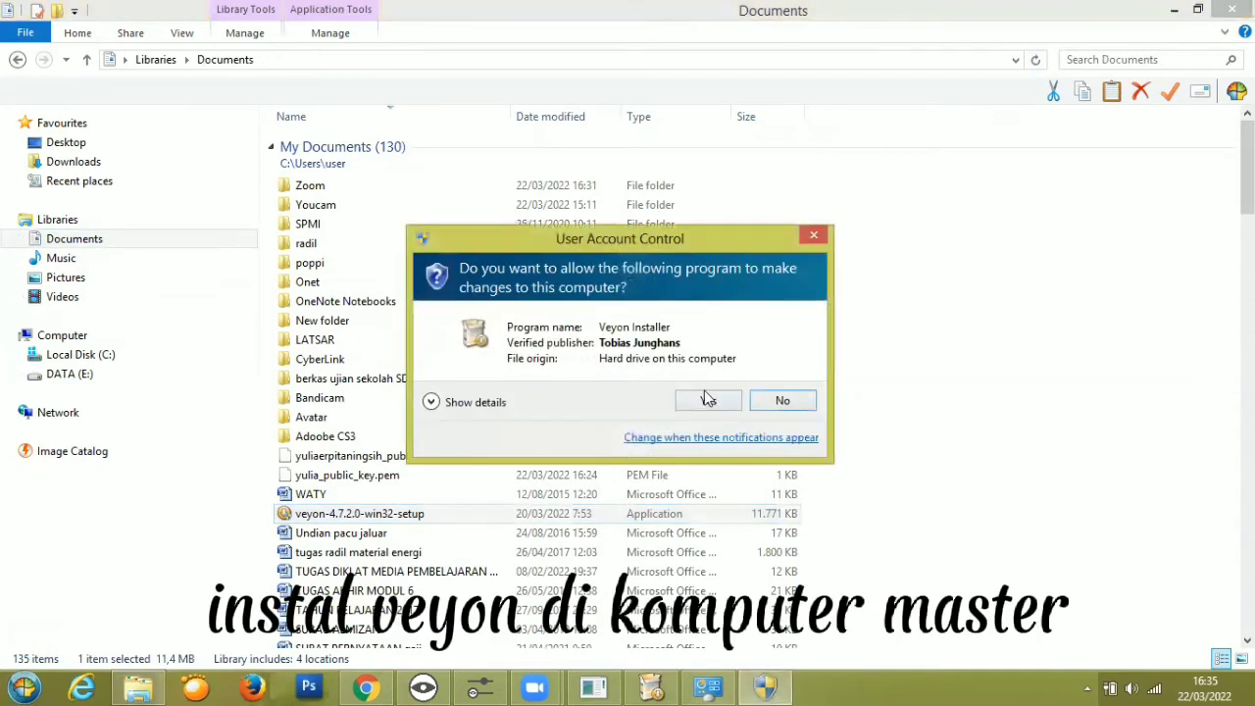
# Step: Allow the installer, then pass the welcome, licence and default install-folder pages
pyautogui.click(708, 400)
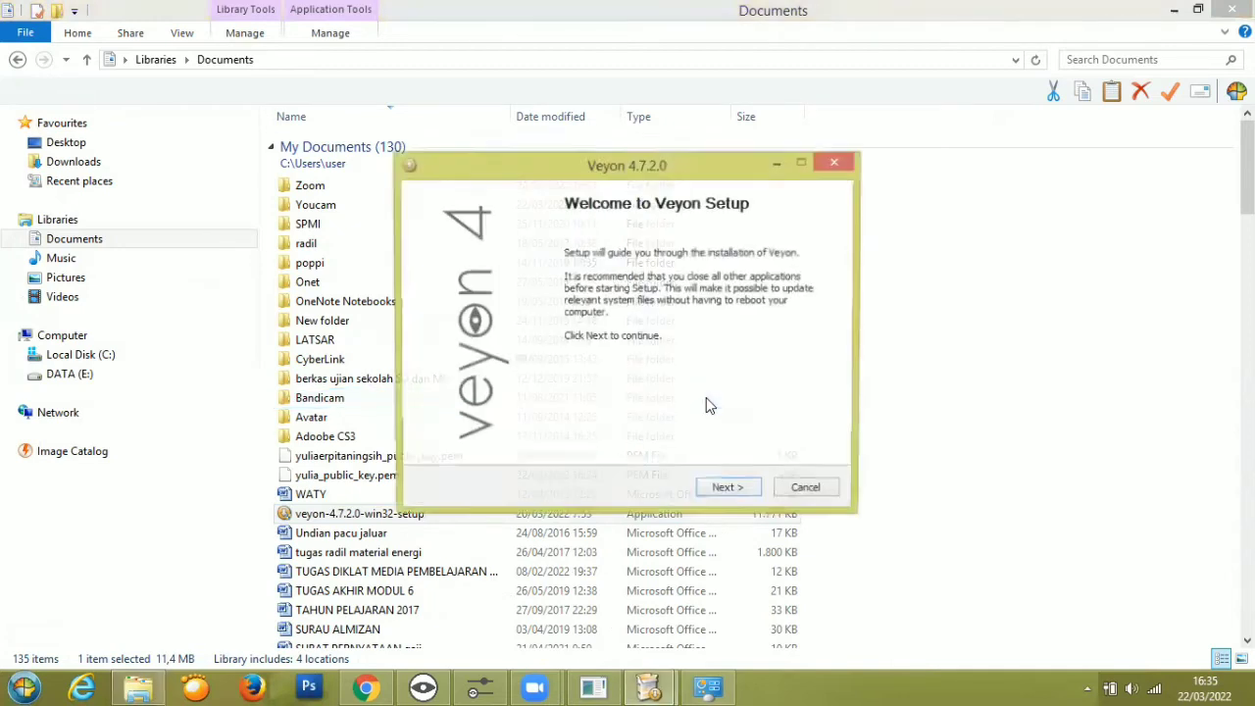
pyautogui.click(744, 498)
pyautogui.click(744, 499)
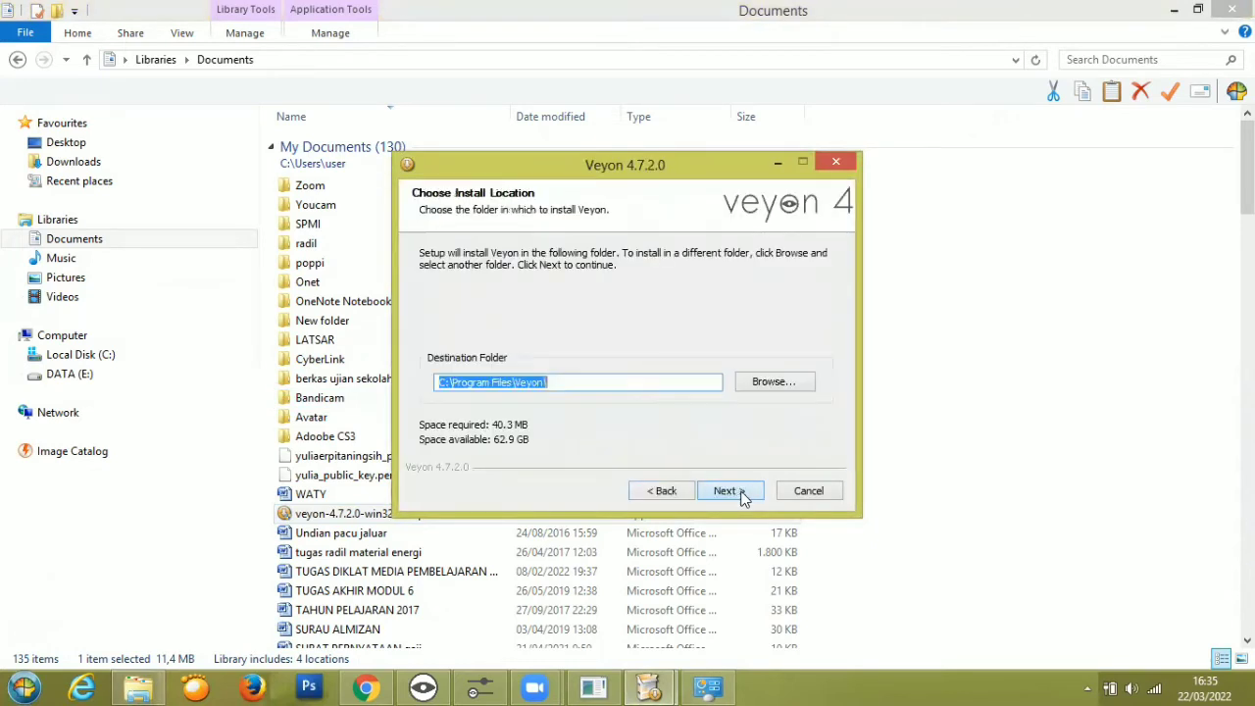
pyautogui.click(742, 498)
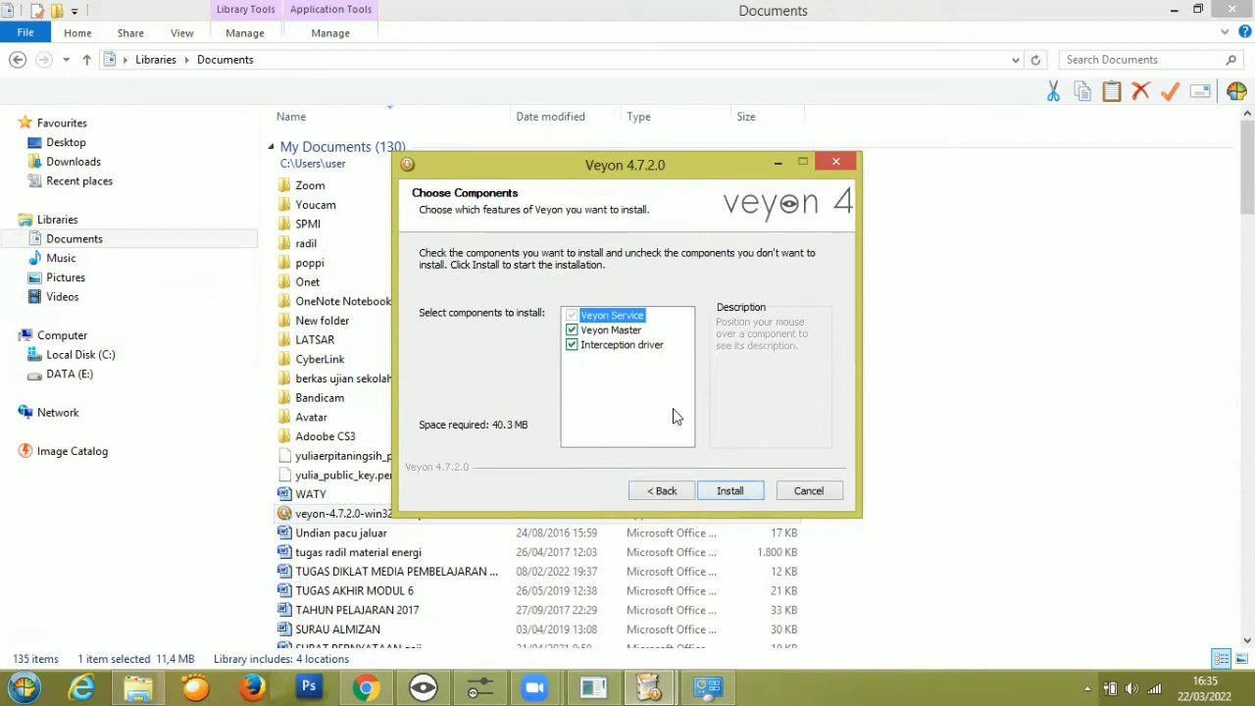
# Step: Toggle Veyon Master off and back on at Choose Components, then quit setup without installing
pyautogui.moveTo(586, 351)
pyautogui.click(573, 332)
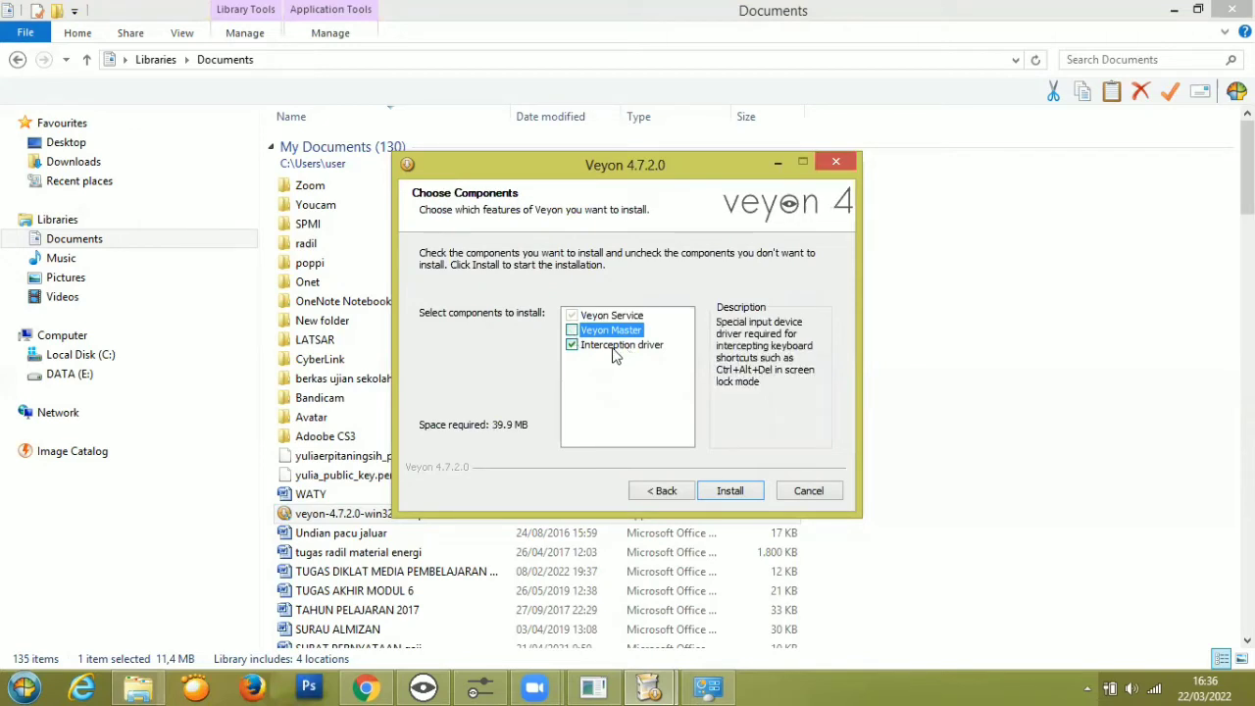
pyautogui.click(573, 332)
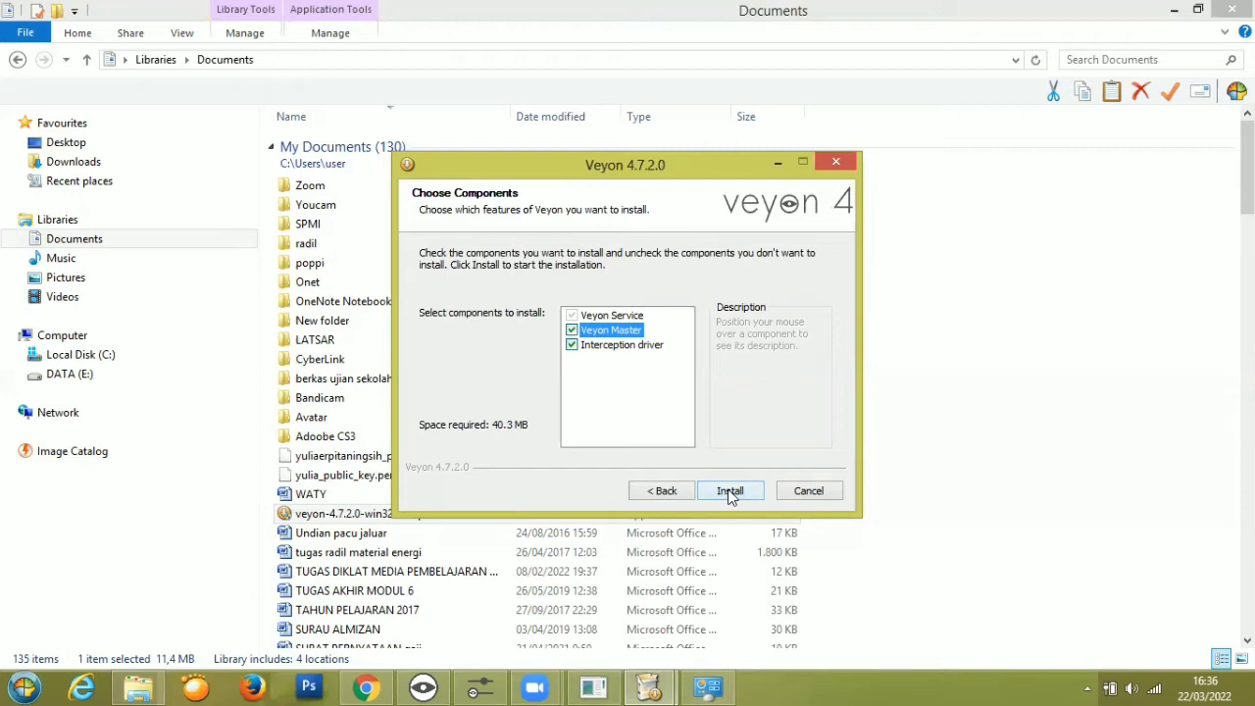
pyautogui.click(836, 163)
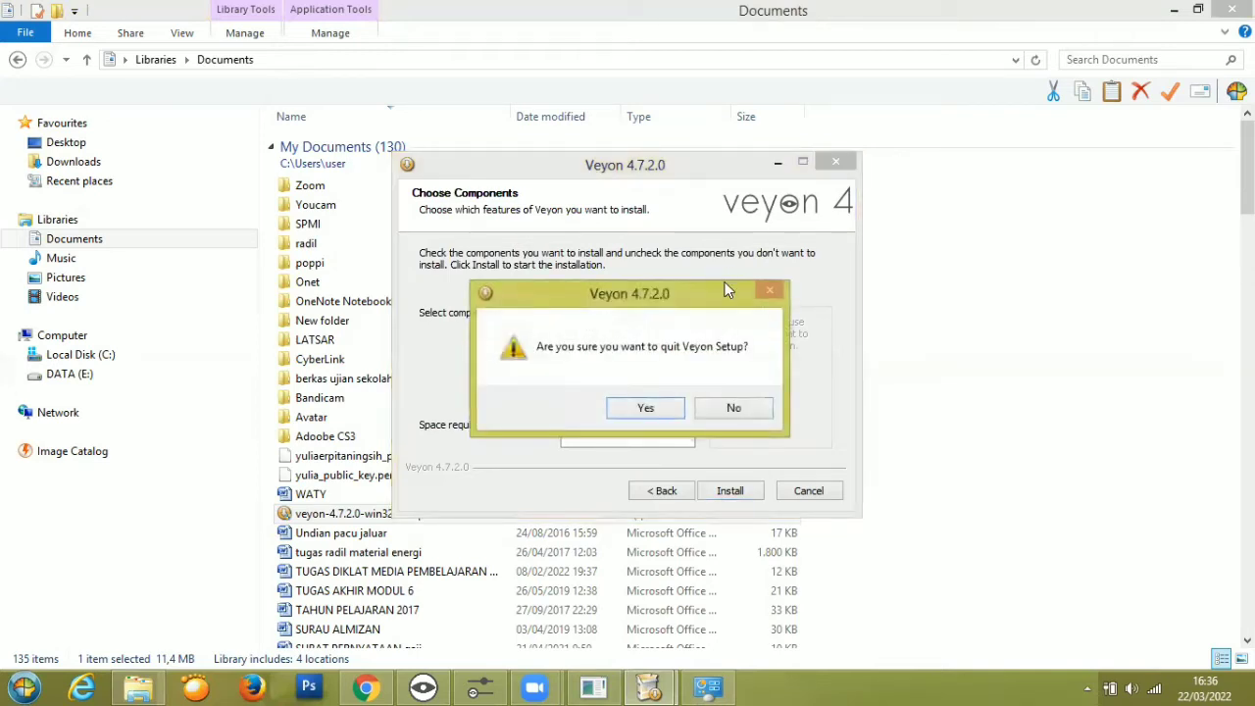
pyautogui.click(675, 412)
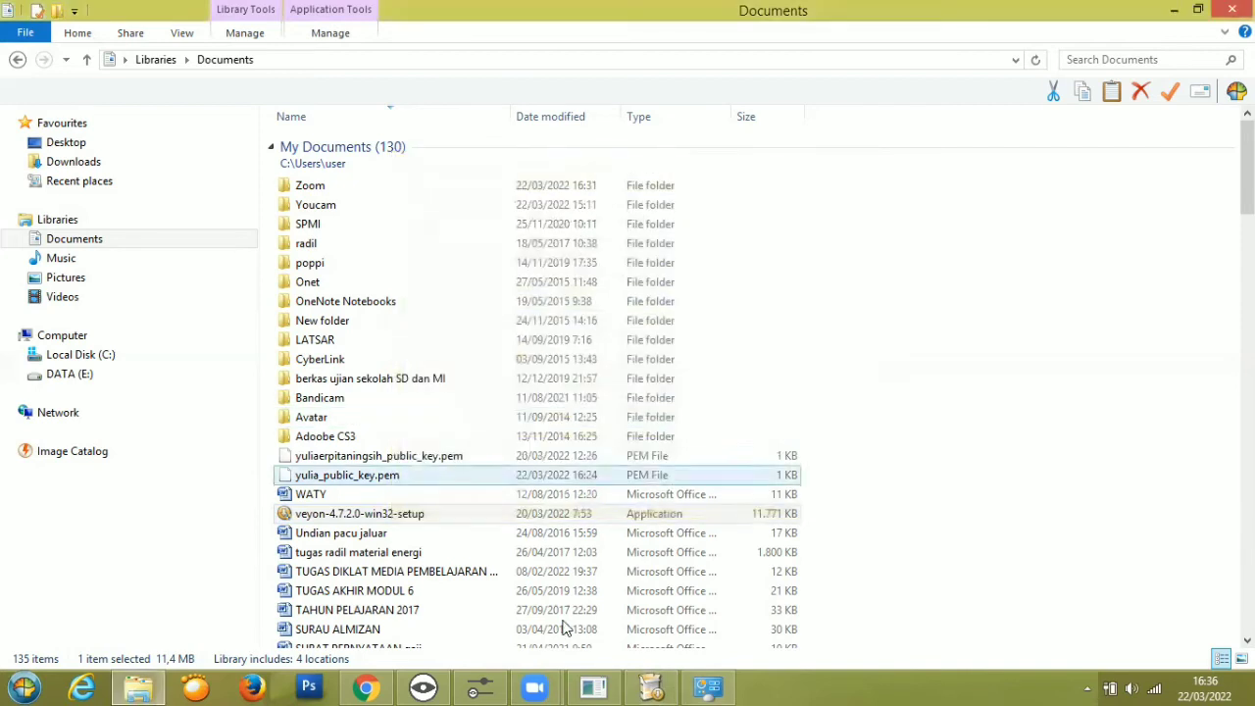
pyautogui.click(481, 687)
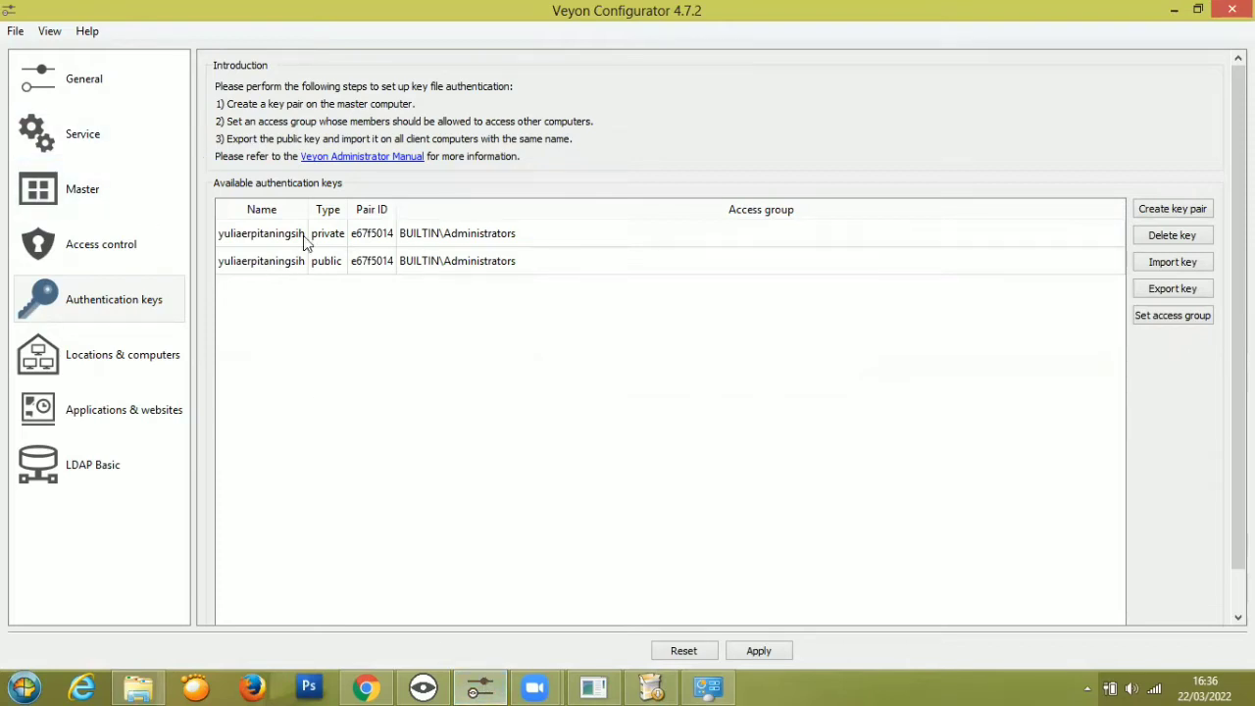
# Step: Keep Key file authentication in General settings, then review the Service, Master and Access control pages
pyautogui.click(135, 104)
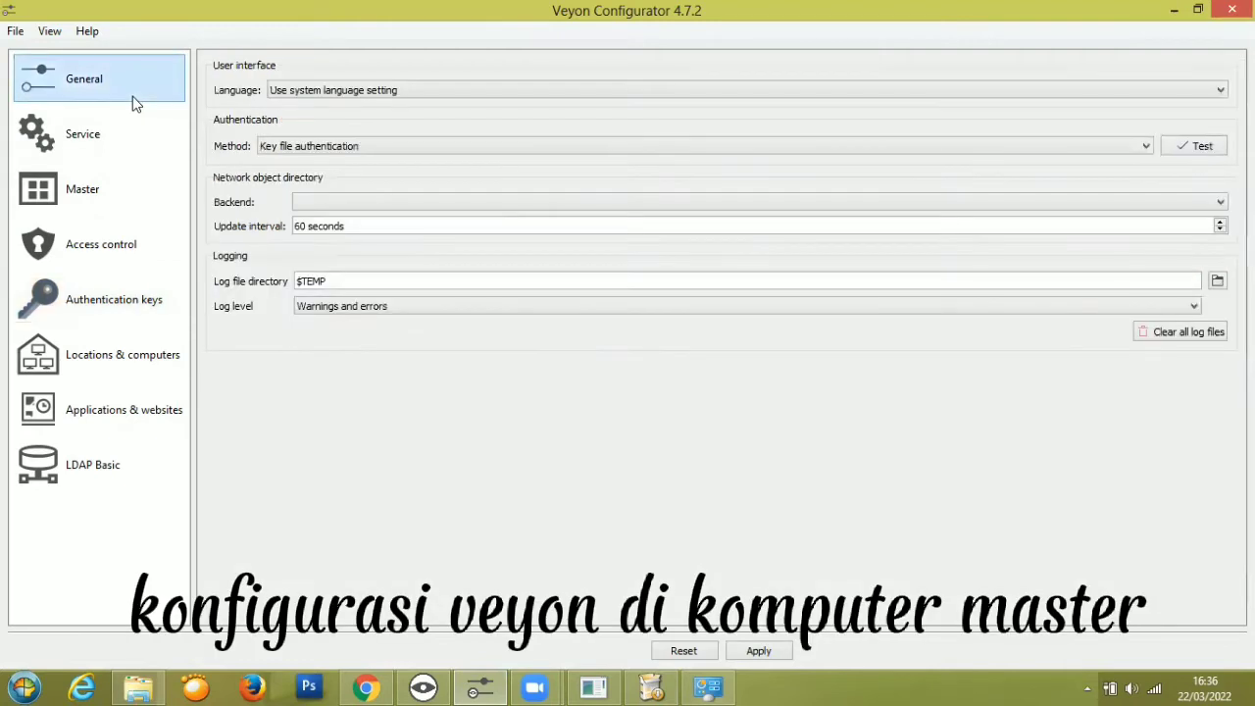
pyautogui.click(419, 150)
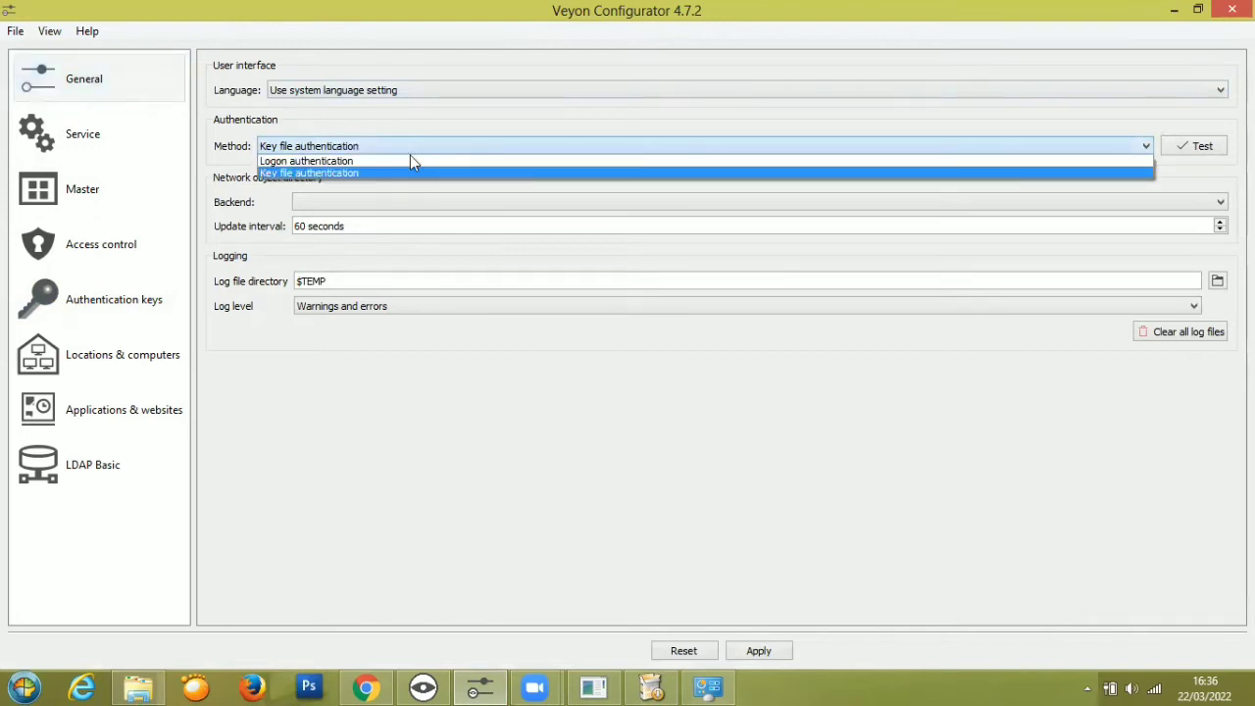
pyautogui.click(407, 174)
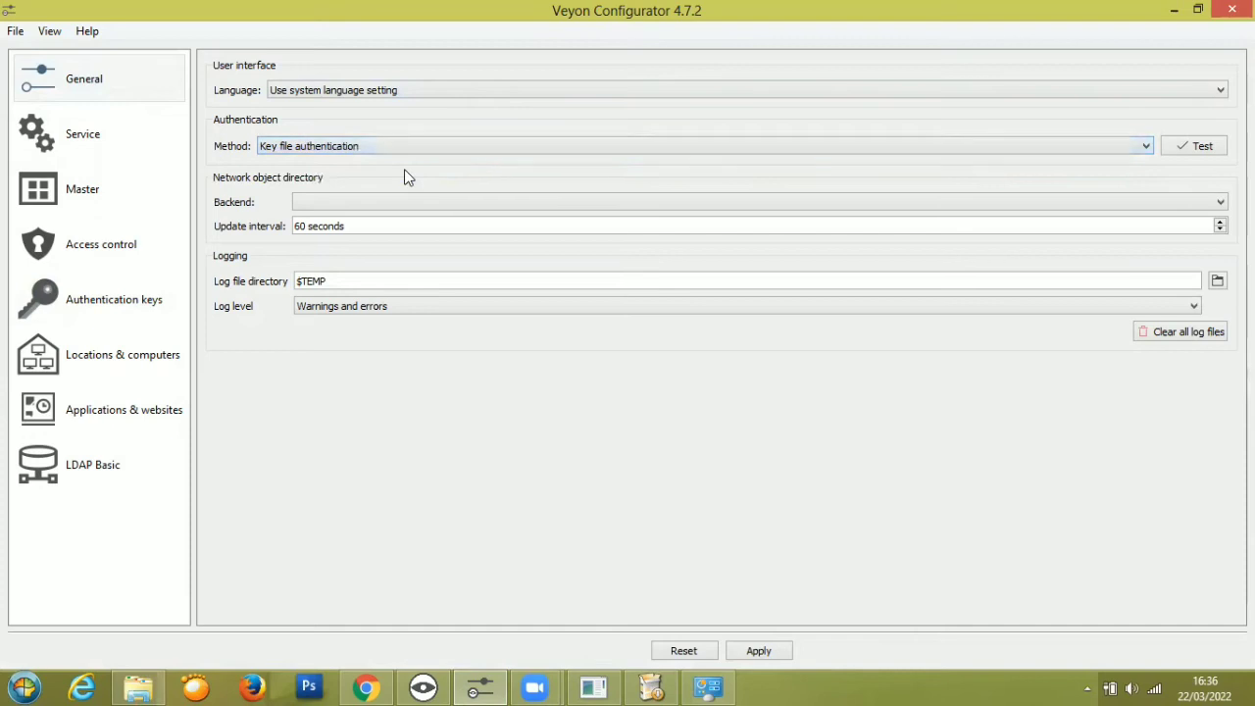
pyautogui.click(131, 133)
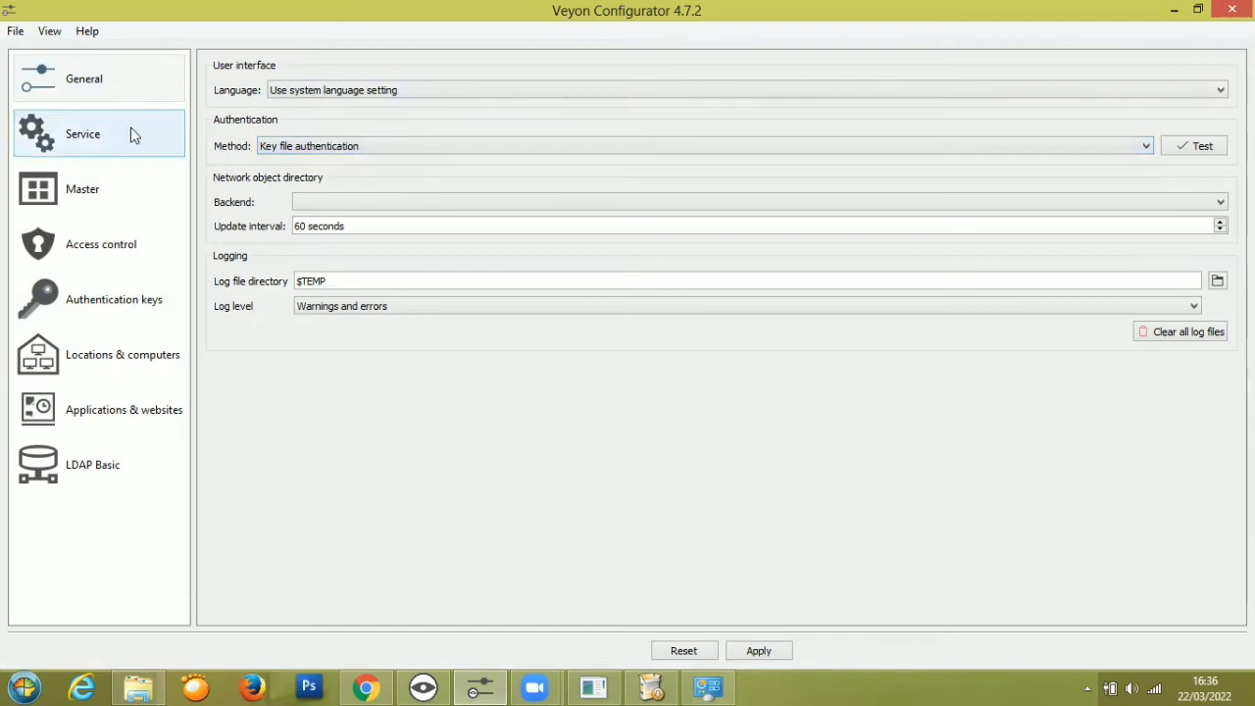
pyautogui.click(135, 185)
pyautogui.click(143, 235)
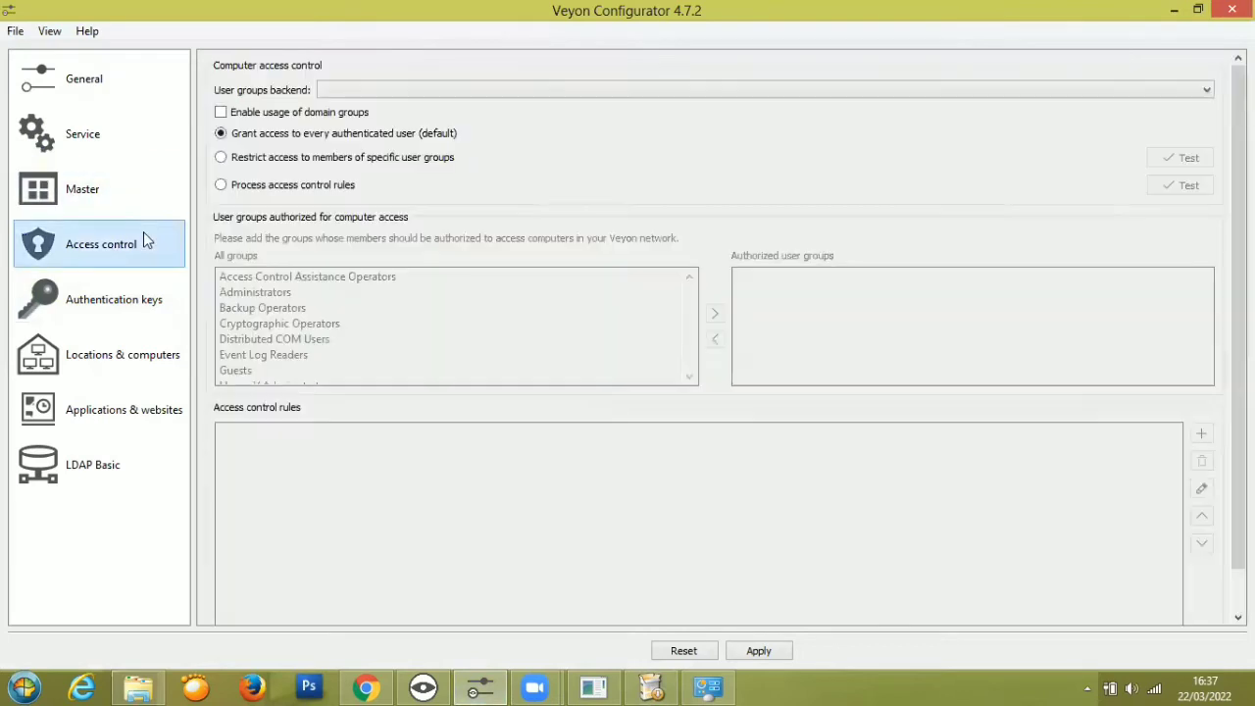
pyautogui.click(148, 300)
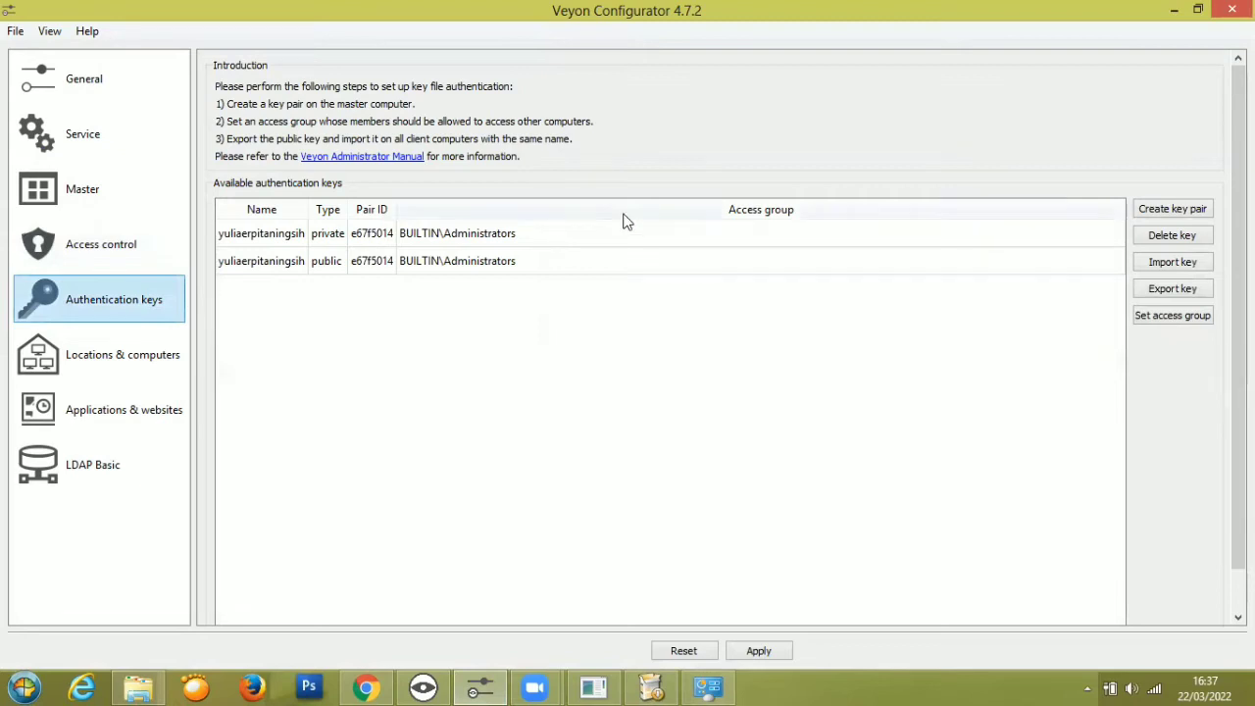
# Step: Create a new key pair named with the user's name, then begin exporting the older public key
pyautogui.click(1177, 209)
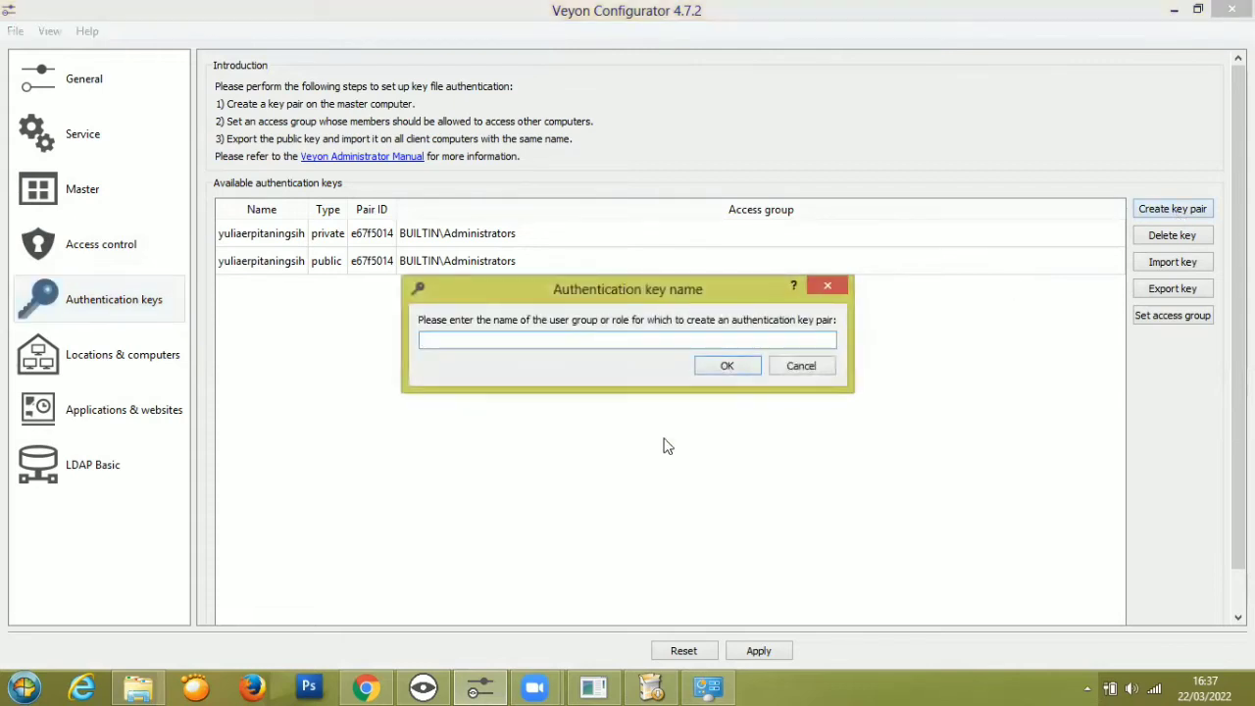
pyautogui.write('yulia')
pyautogui.click(733, 366)
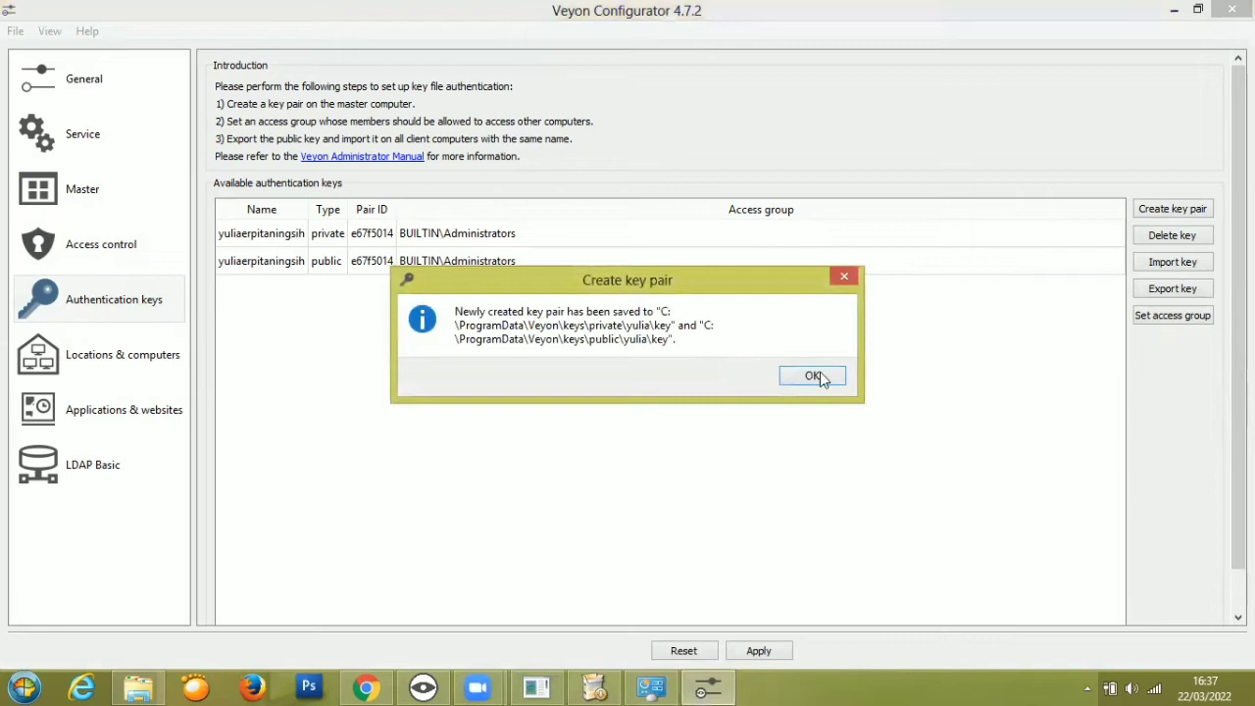
pyautogui.click(812, 377)
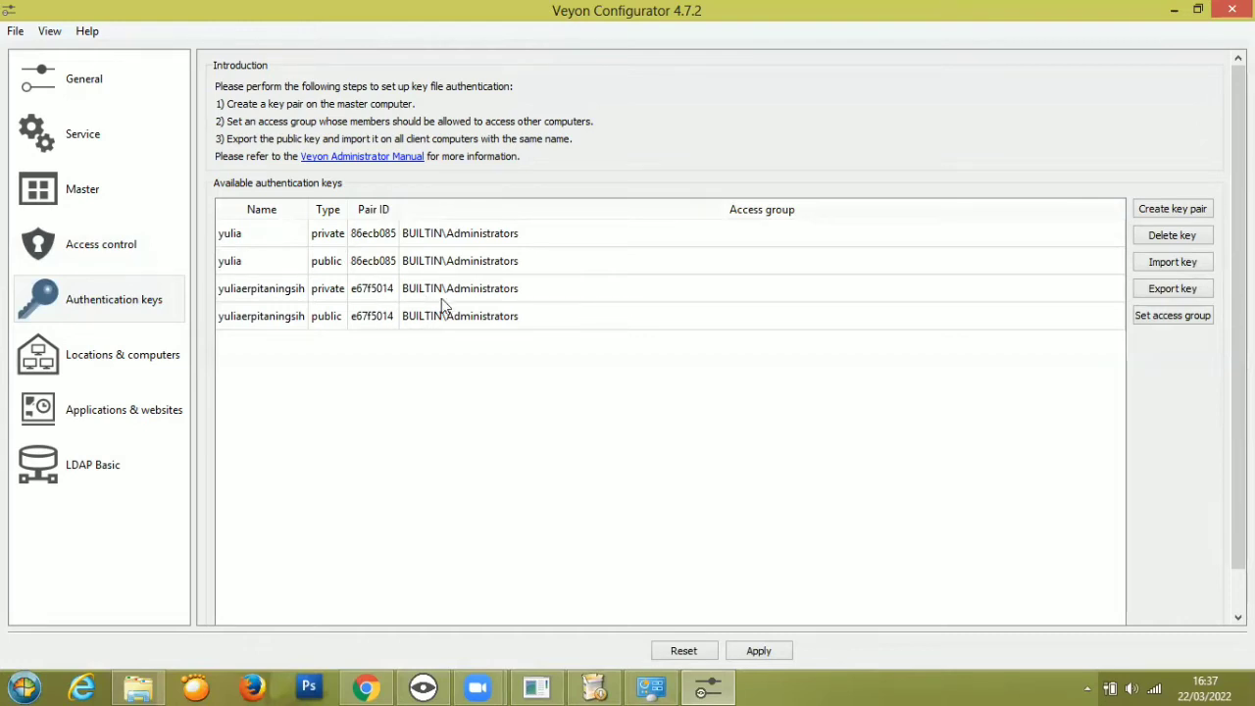
pyautogui.click(358, 319)
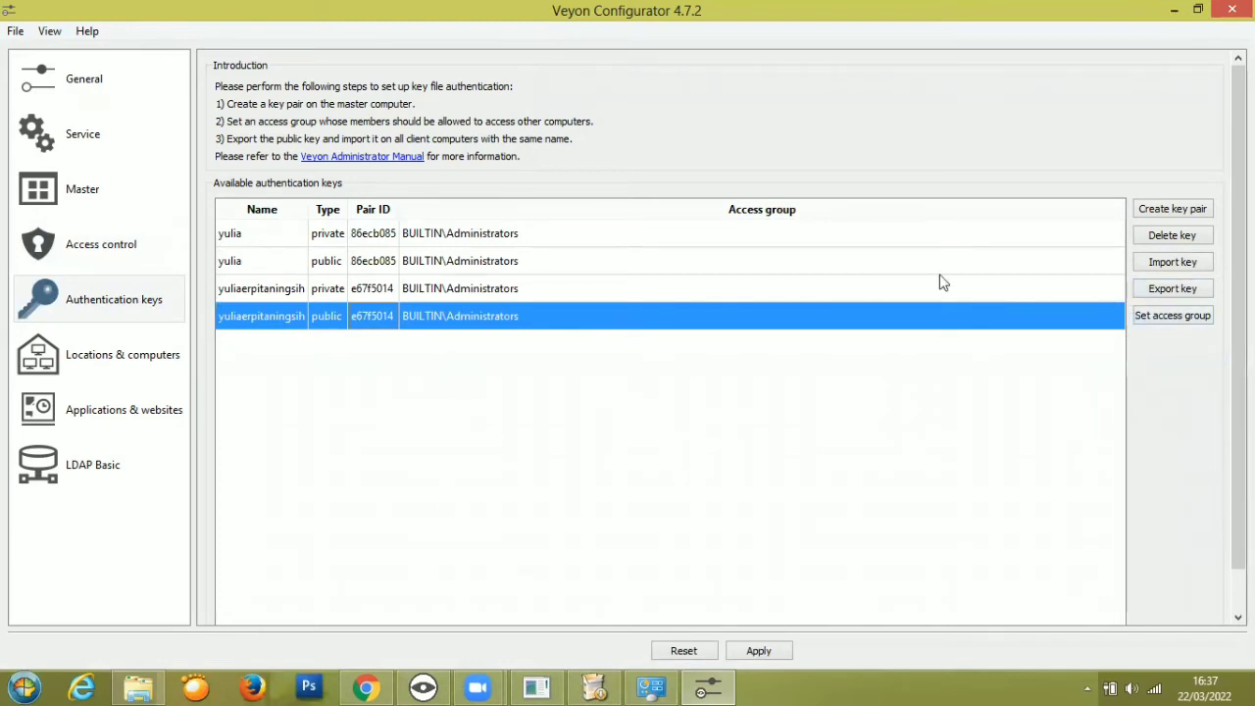
pyautogui.click(1169, 291)
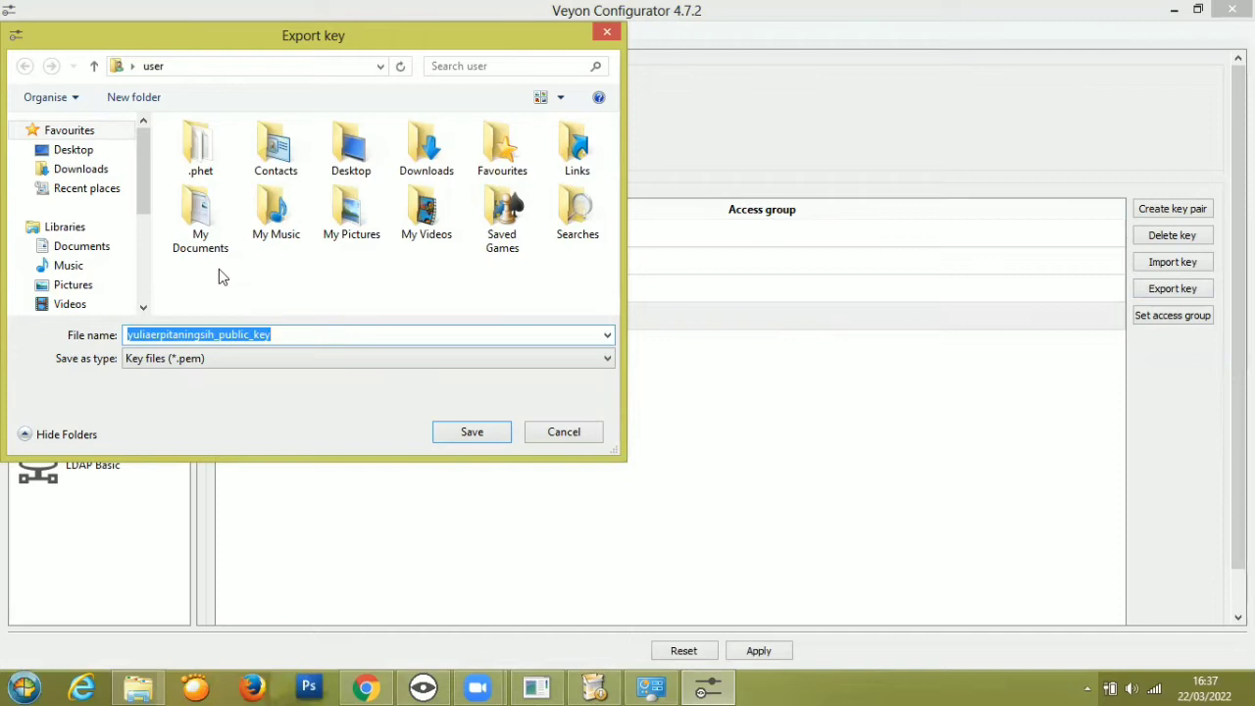
# Step: Save the public key .pem file to Documents, replacing the existing copy
pyautogui.click(104, 167)
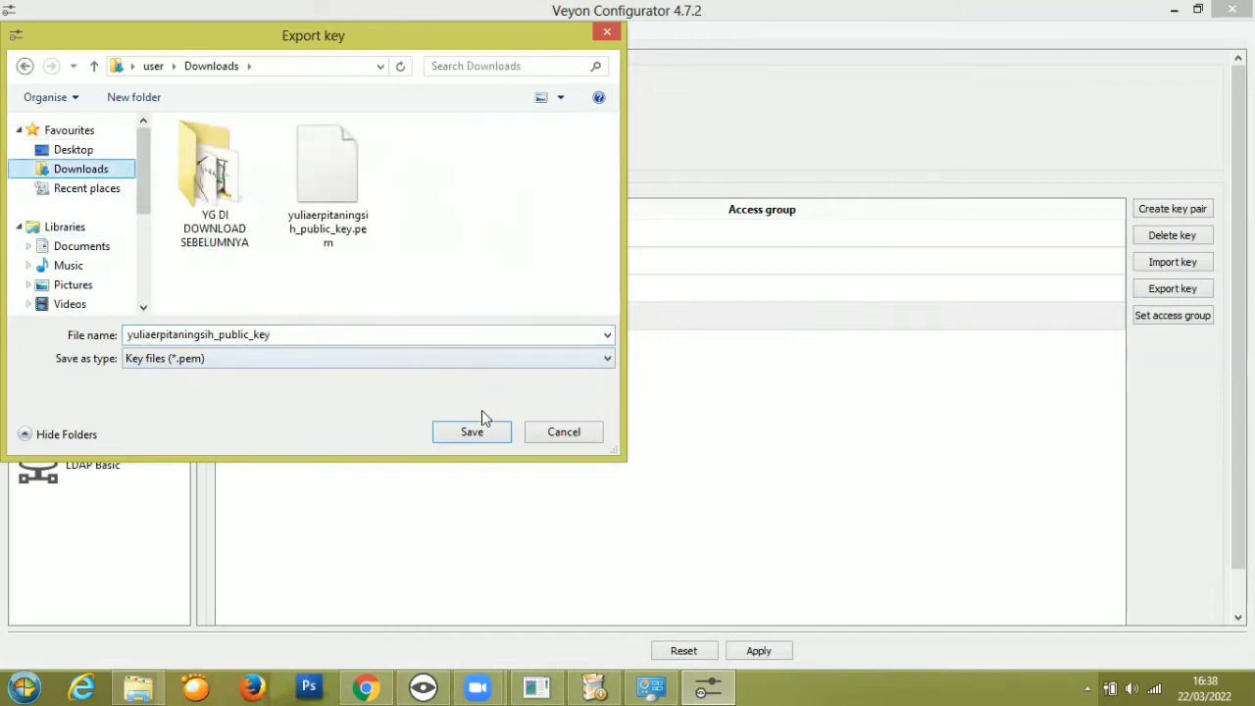
pyautogui.click(67, 247)
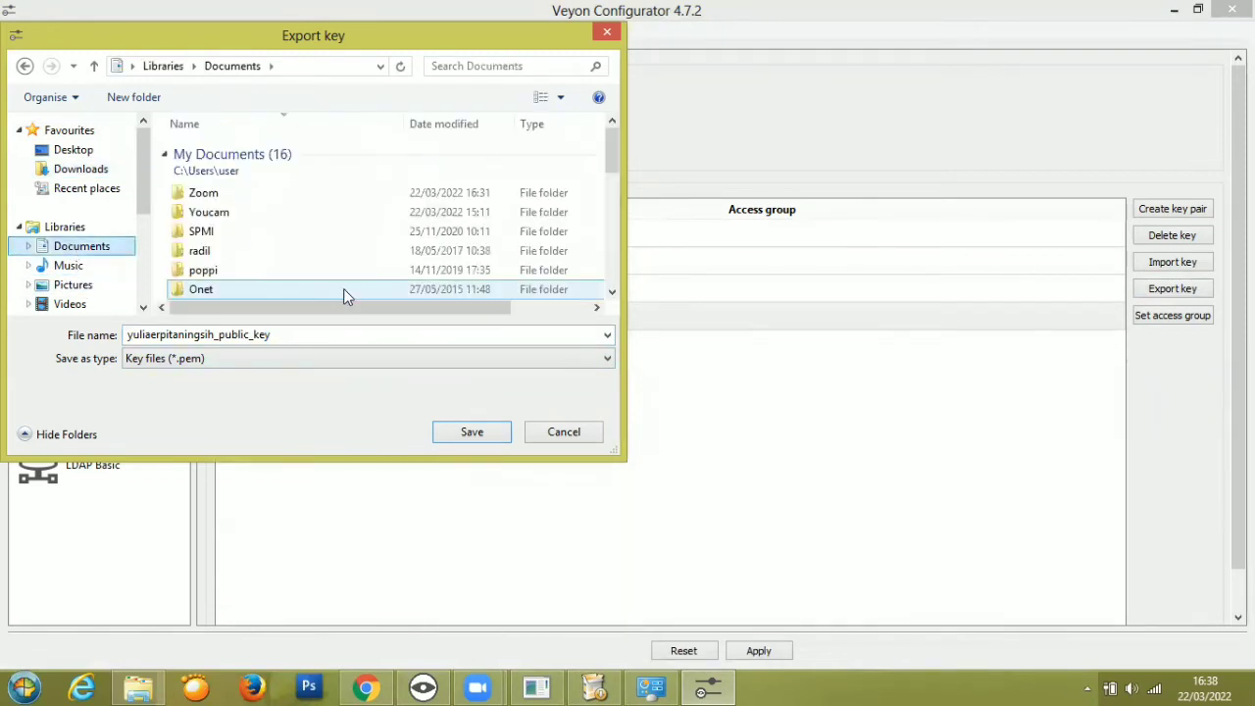
pyautogui.click(468, 432)
pyautogui.click(681, 348)
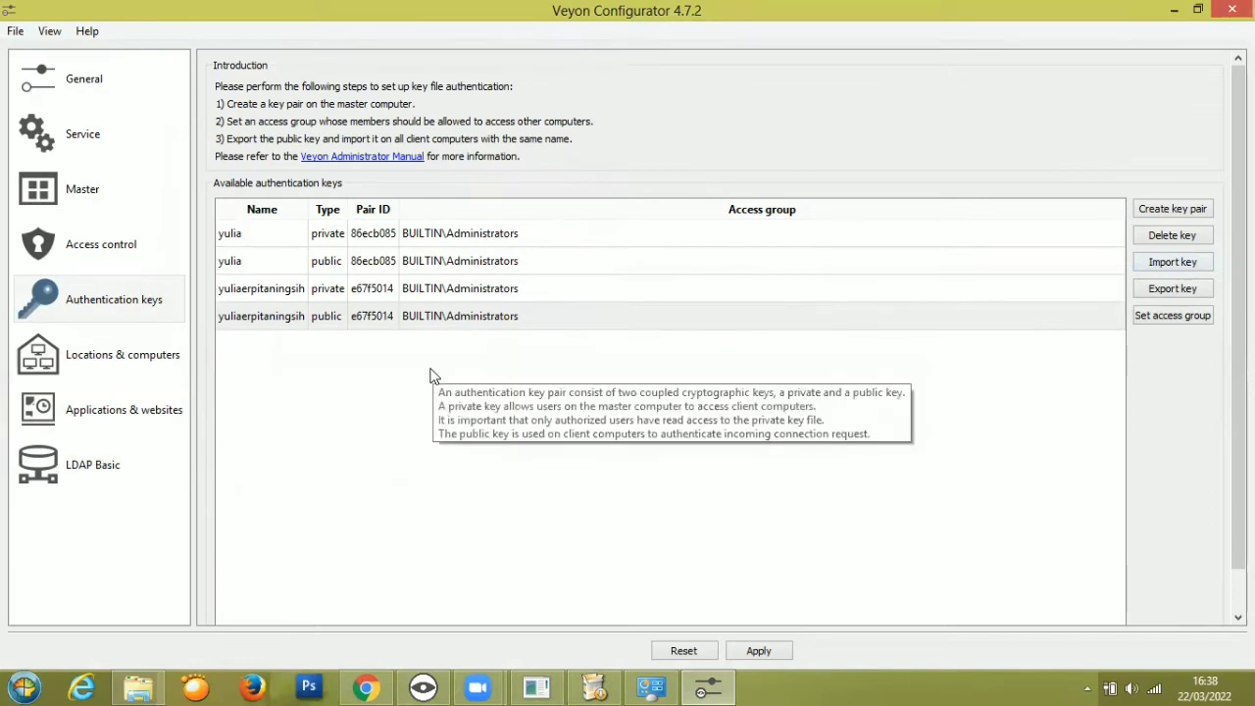
pyautogui.click(145, 357)
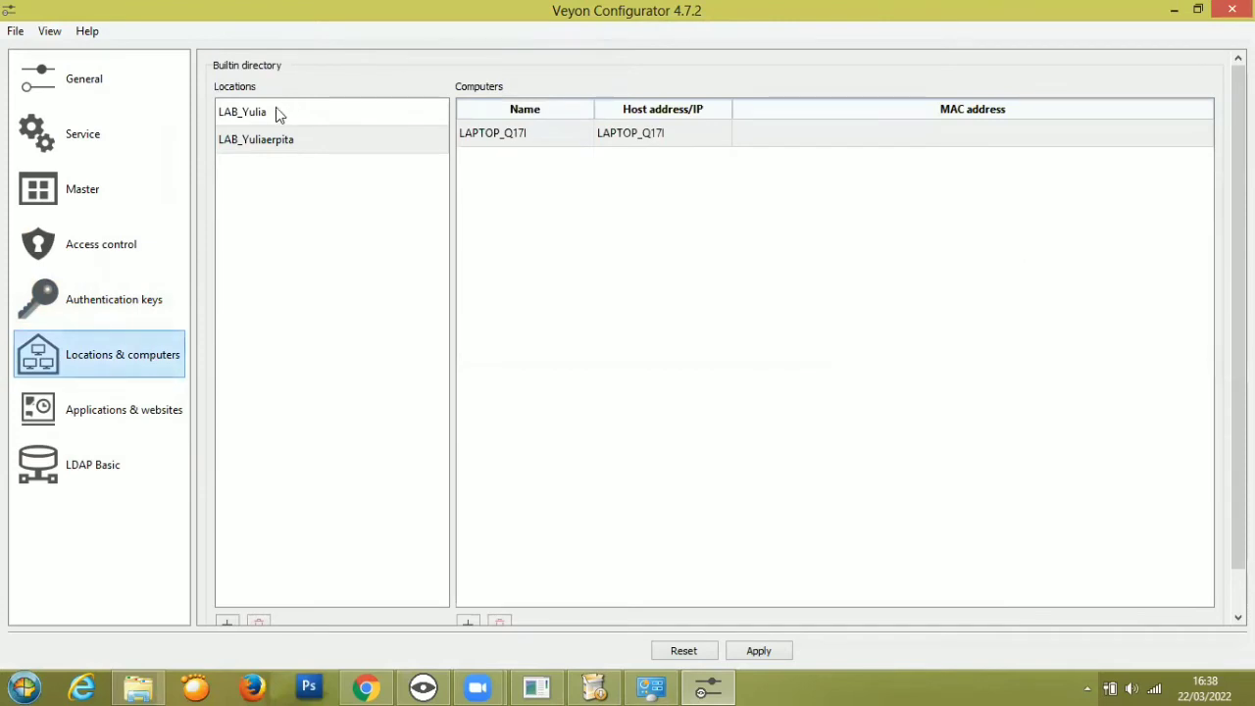
# Step: Add a new location to the built-in directory's Locations list
pyautogui.click(342, 272)
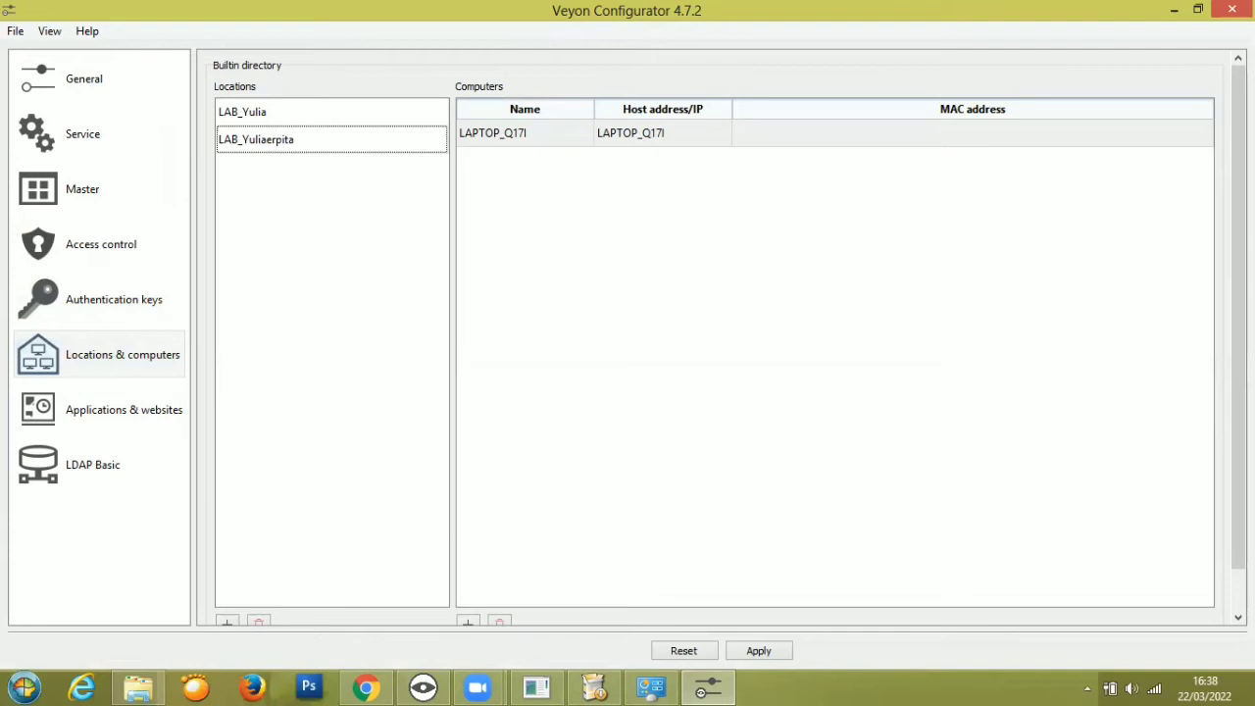
pyautogui.scroll(-2, 574, 490)
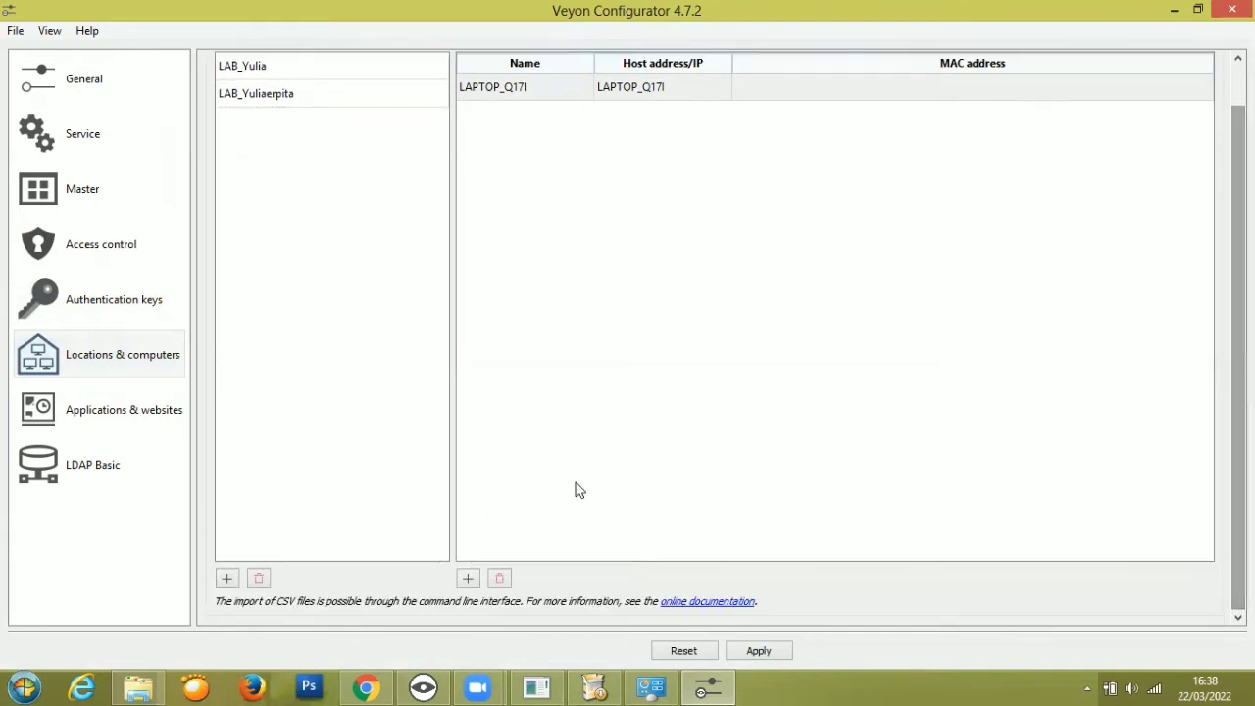
pyautogui.click(227, 579)
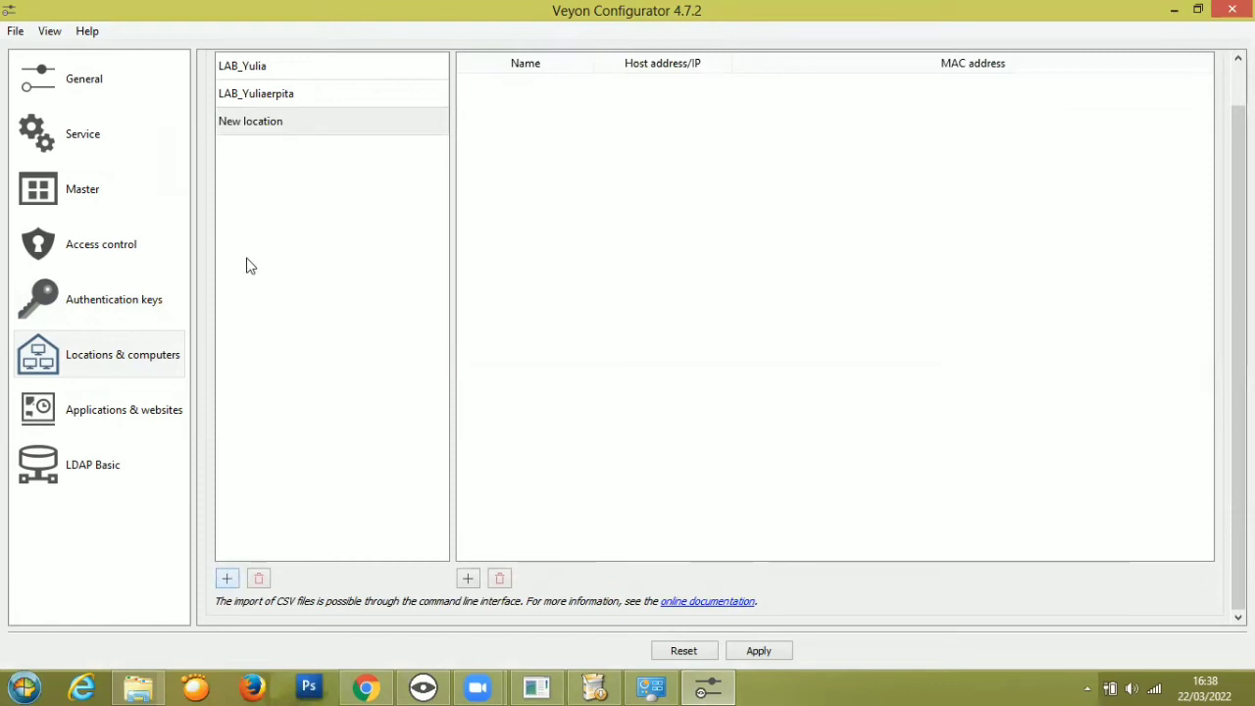
# Step: Rename the new location to 'LAB_' followed by the user's full name
pyautogui.click(245, 130)
pyautogui.doubleClick(245, 131)
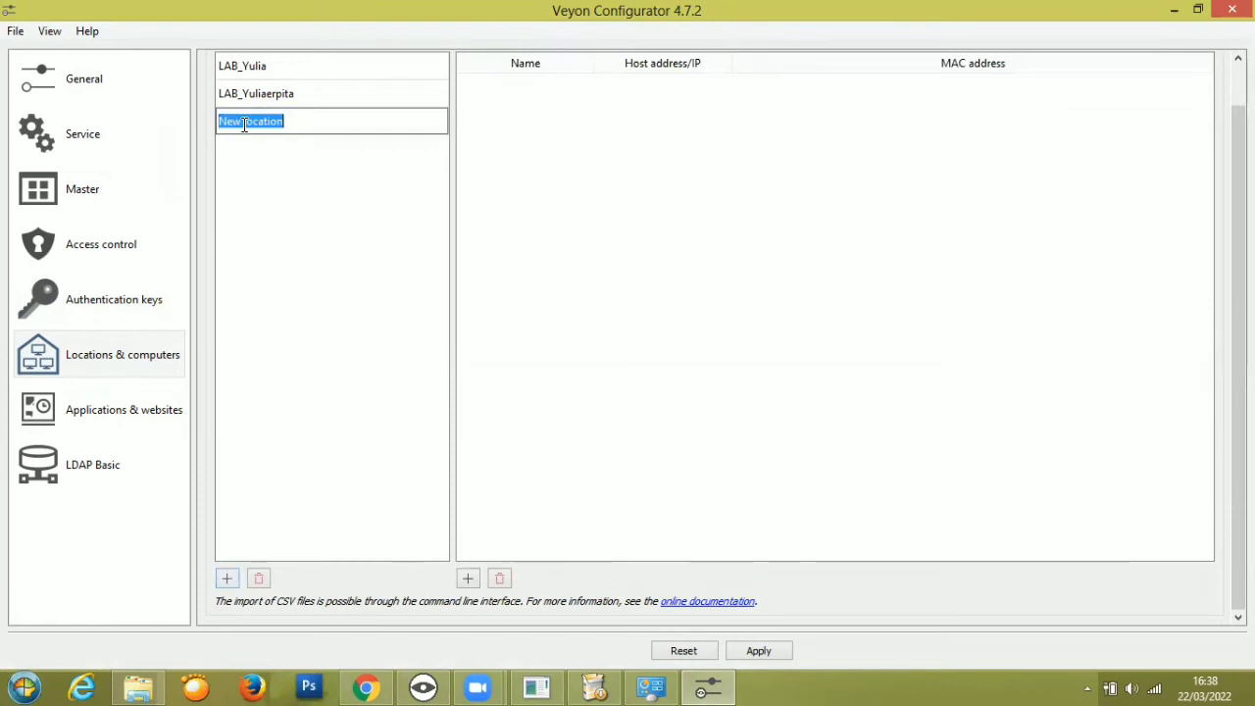
pyautogui.press('BackSpace')
pyautogui.write('LA')
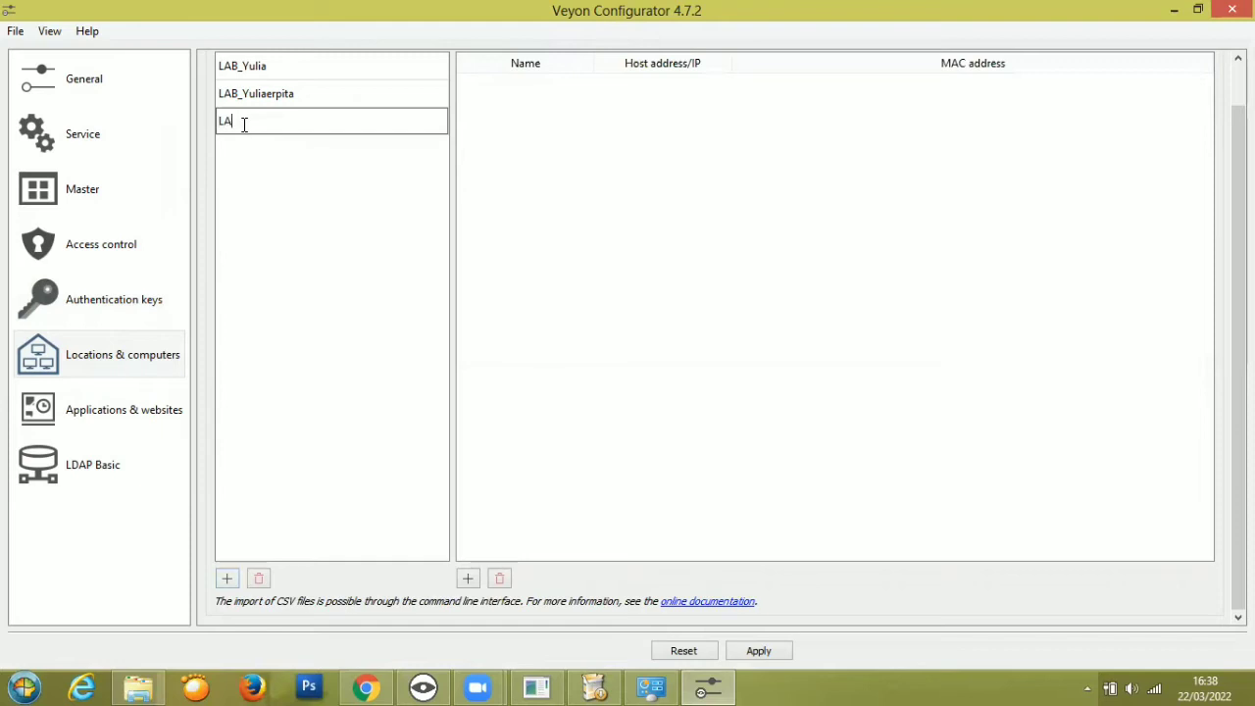
pyautogui.write('B_YuliaNingsih')
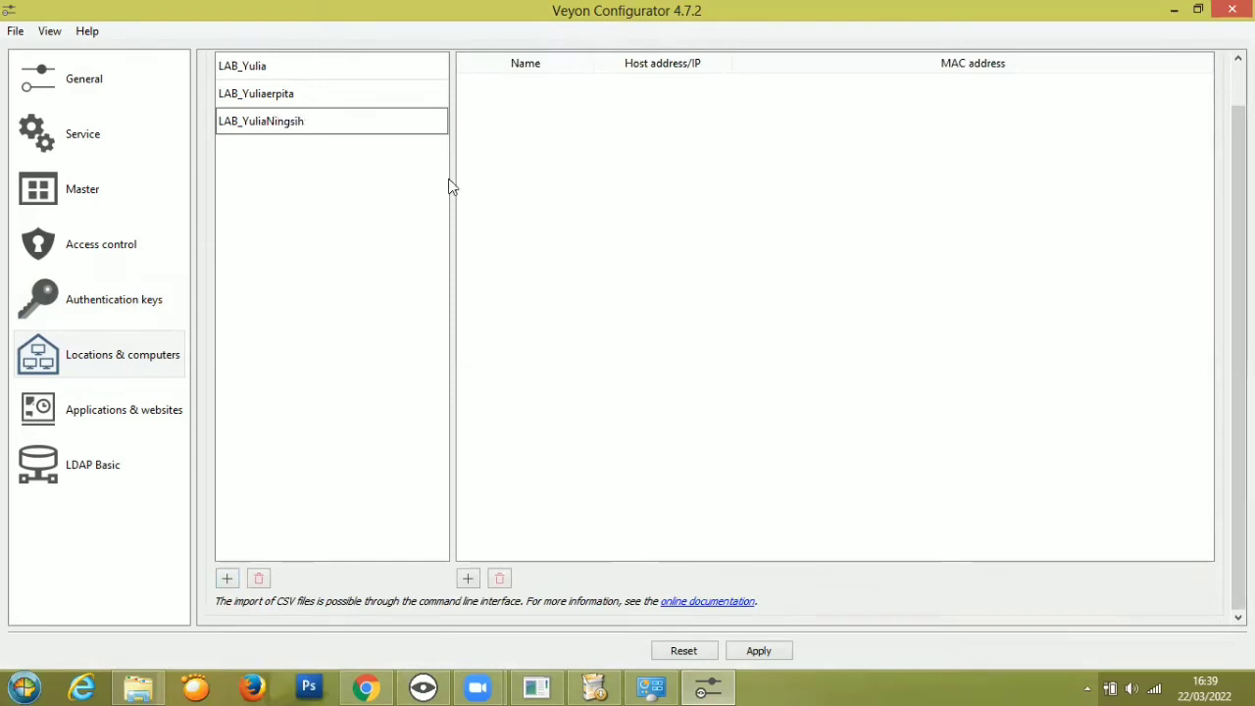
pyautogui.click(514, 207)
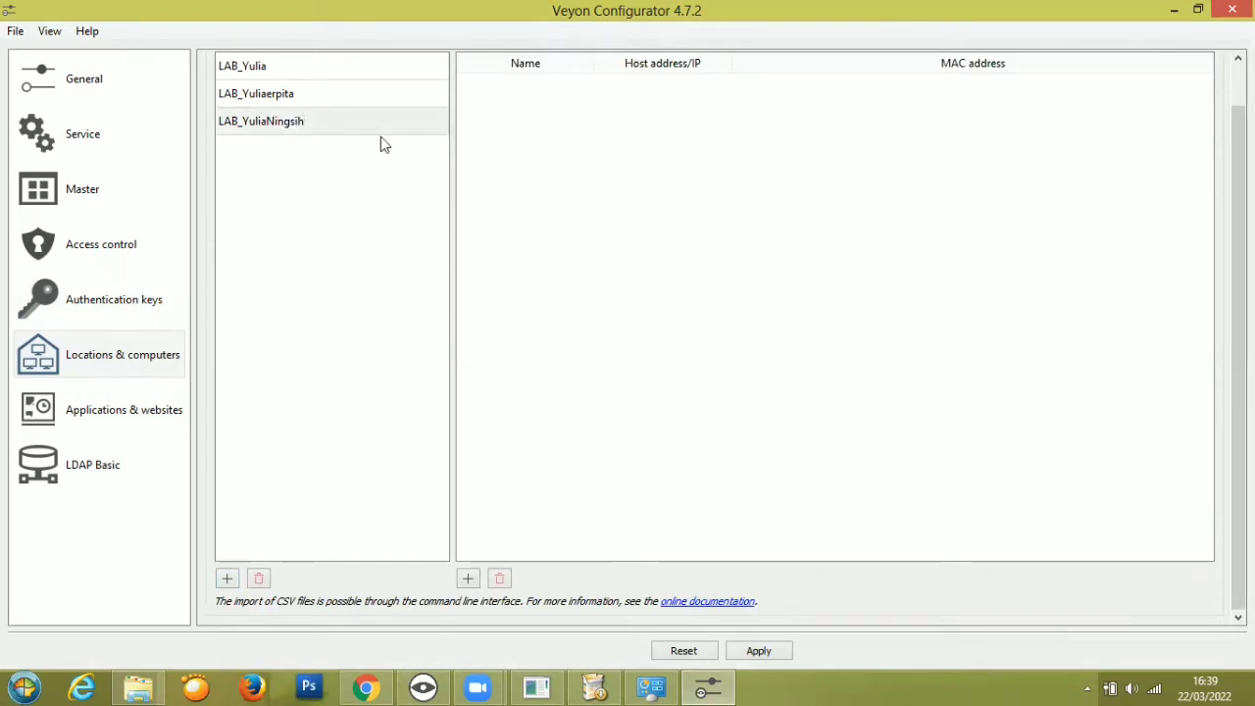
pyautogui.scroll(2, 1238, 373)
pyautogui.scroll(-2, 1188, 264)
# Step: Add a new computer to the location and name it LAPTOP_QI71
pyautogui.click(468, 579)
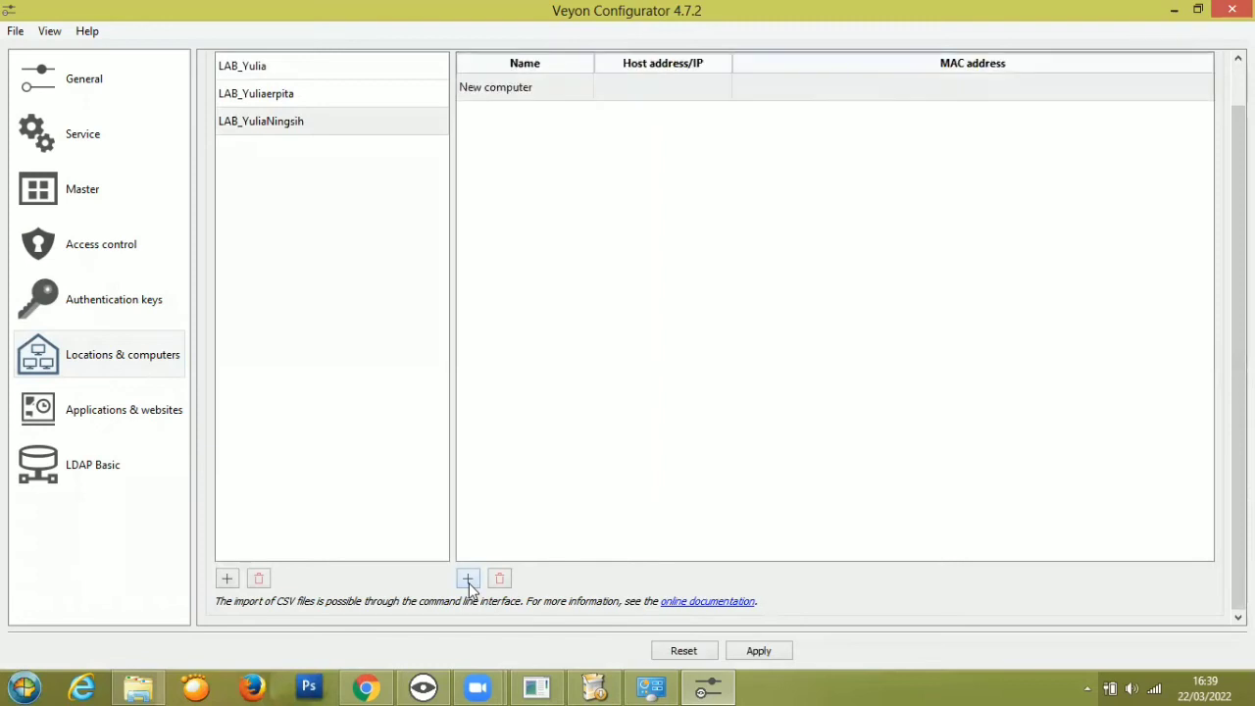
pyautogui.click(529, 92)
pyautogui.doubleClick(530, 90)
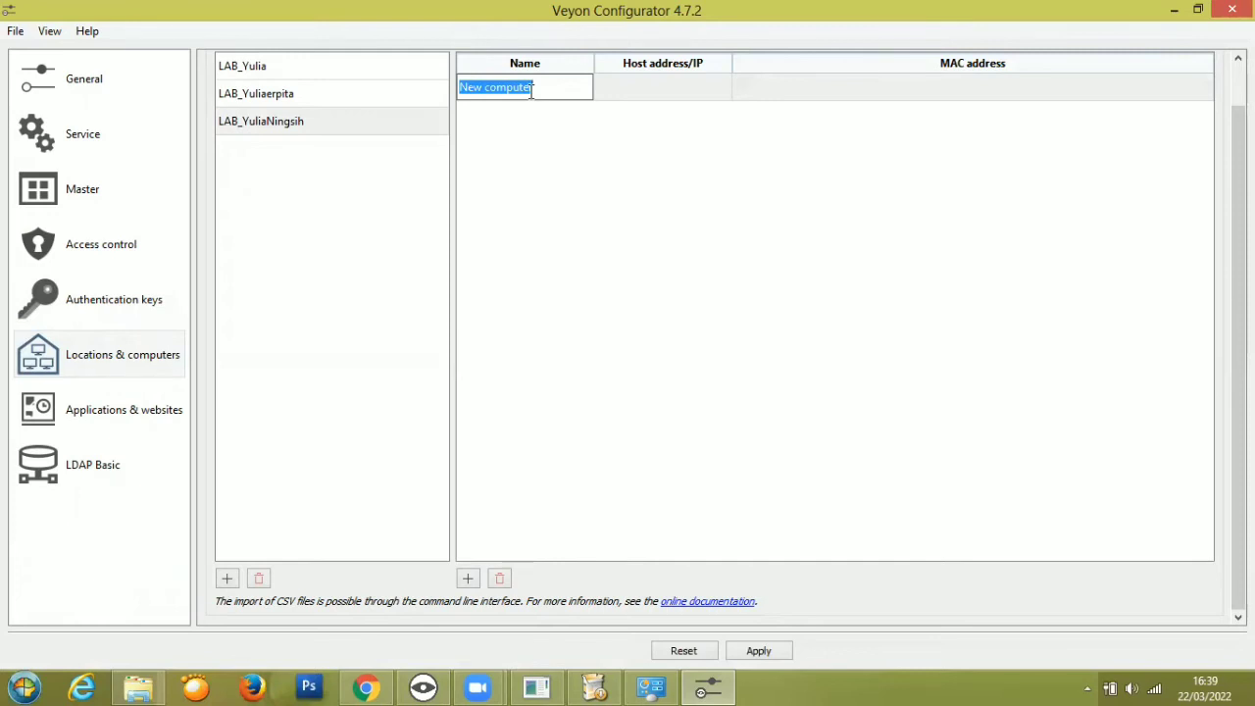
pyautogui.press('BackSpace')
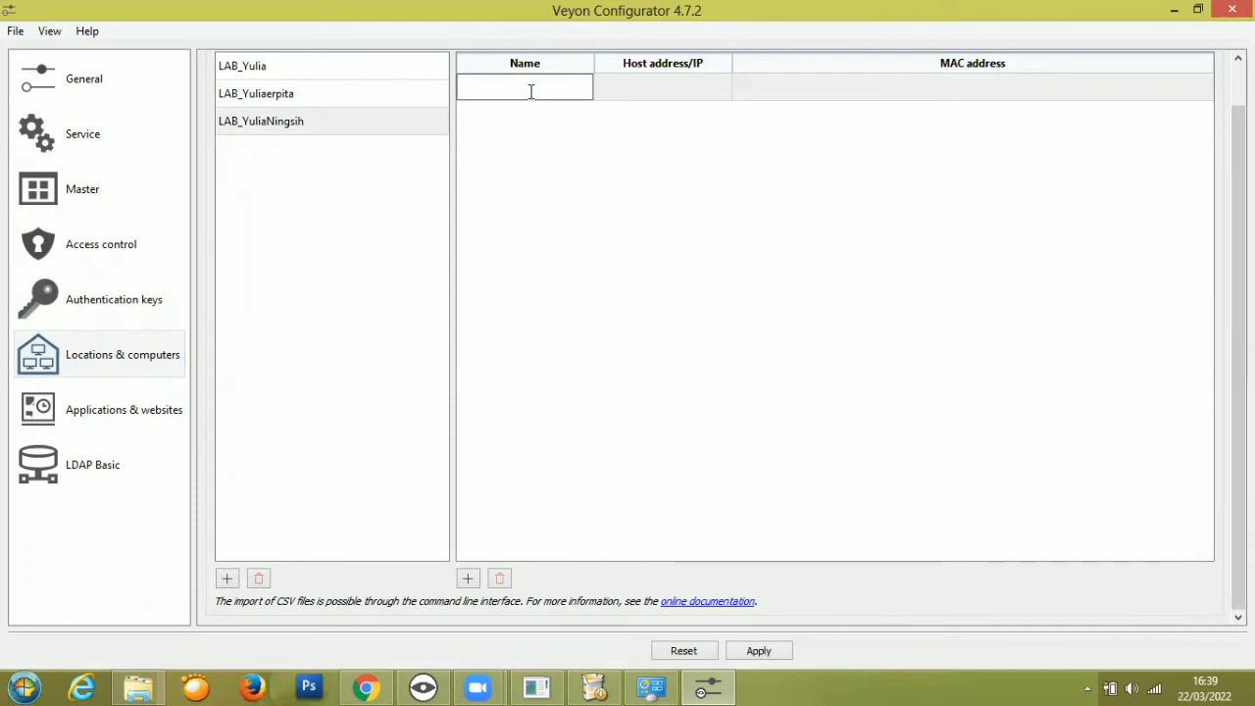
pyautogui.write('LAPT')
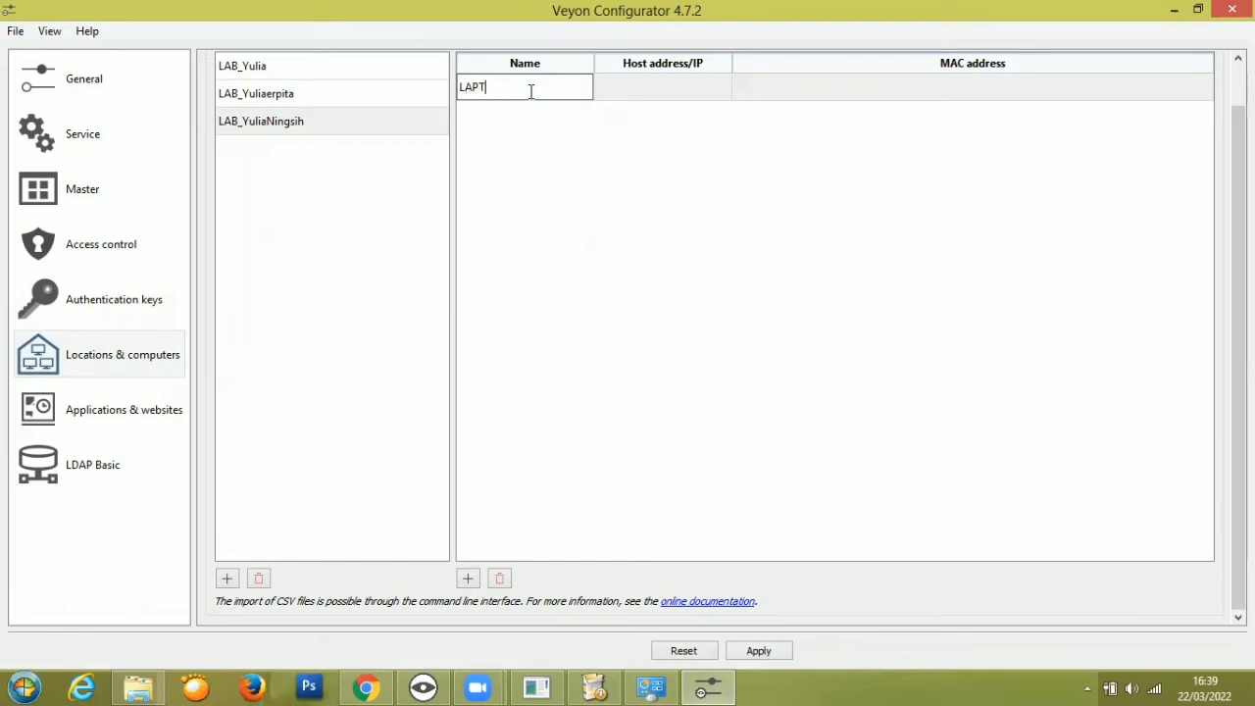
pyautogui.write('OP_')
pyautogui.press('super')
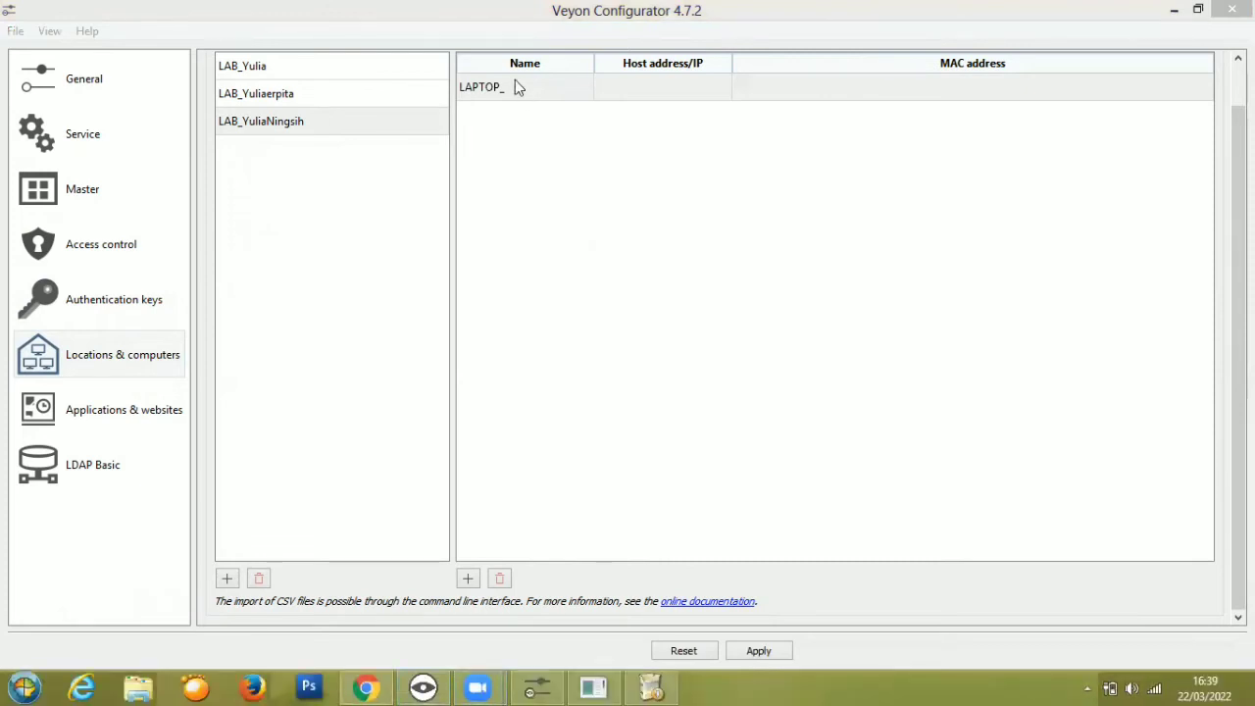
pyautogui.doubleClick(515, 84)
pyautogui.click(517, 84)
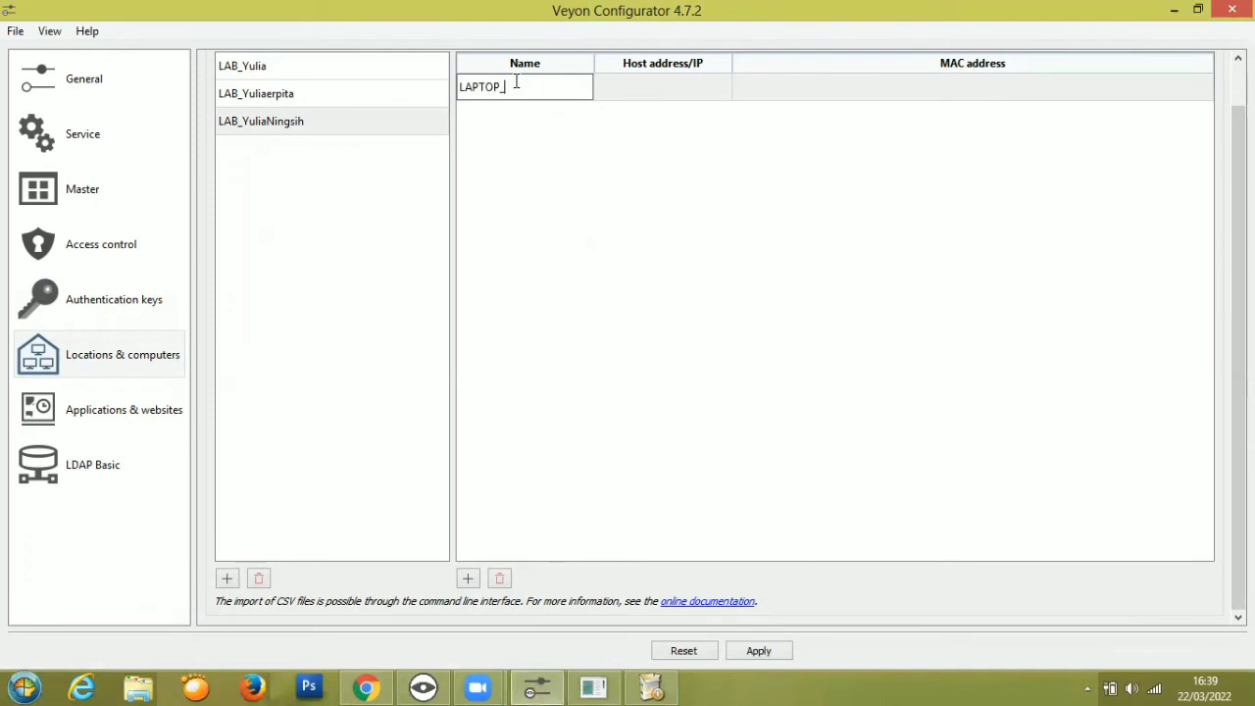
pyautogui.write('Q')
pyautogui.write('-1')
pyautogui.click(603, 151)
# Step: Paste LAPTOP_QI71 as the computer's host address
pyautogui.click(537, 95)
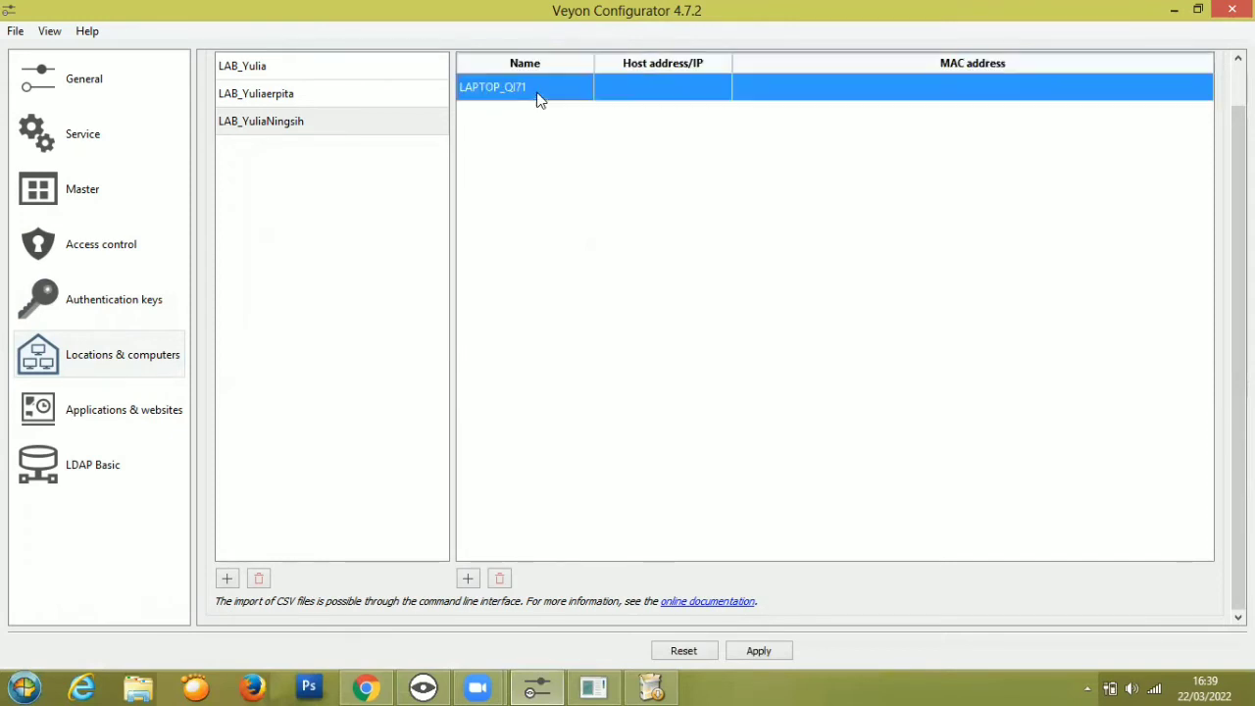
pyautogui.doubleClick(538, 98)
pyautogui.moveTo(535, 88); pyautogui.dragTo(581, 126)
pyautogui.click(548, 136)
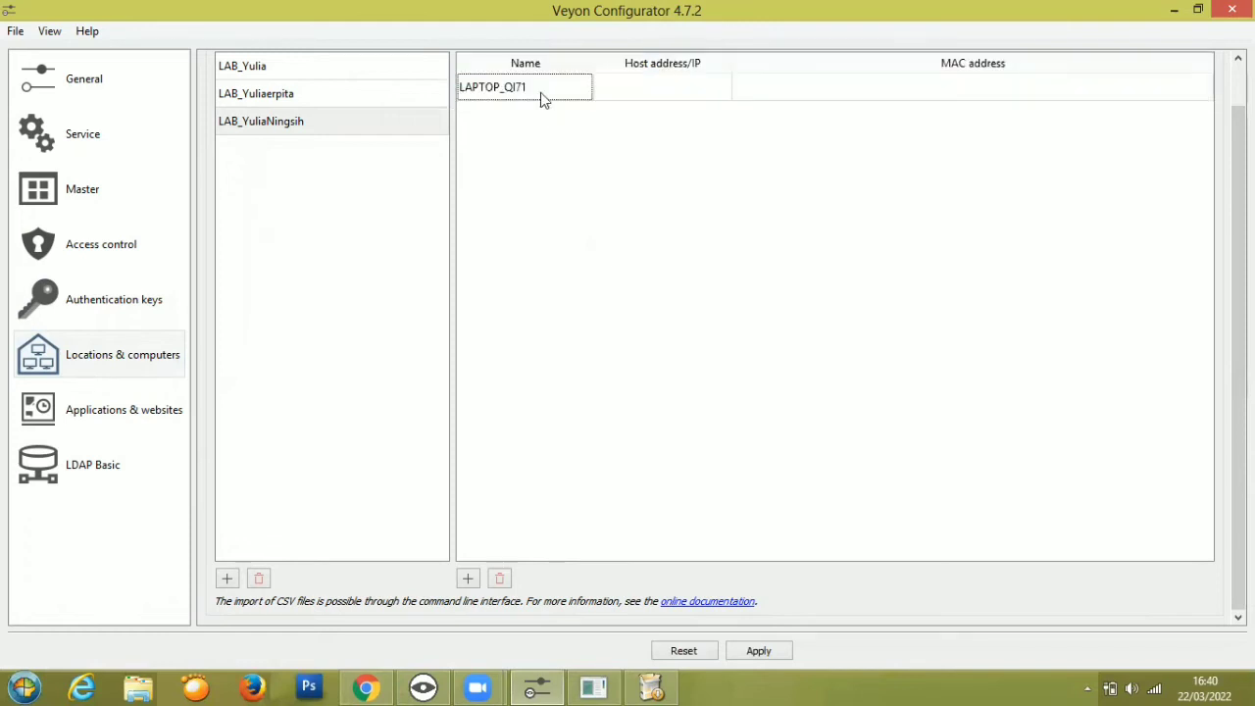
pyautogui.click(540, 94)
pyautogui.doubleClick(542, 98)
pyautogui.hotkey('ctrl', 'c')
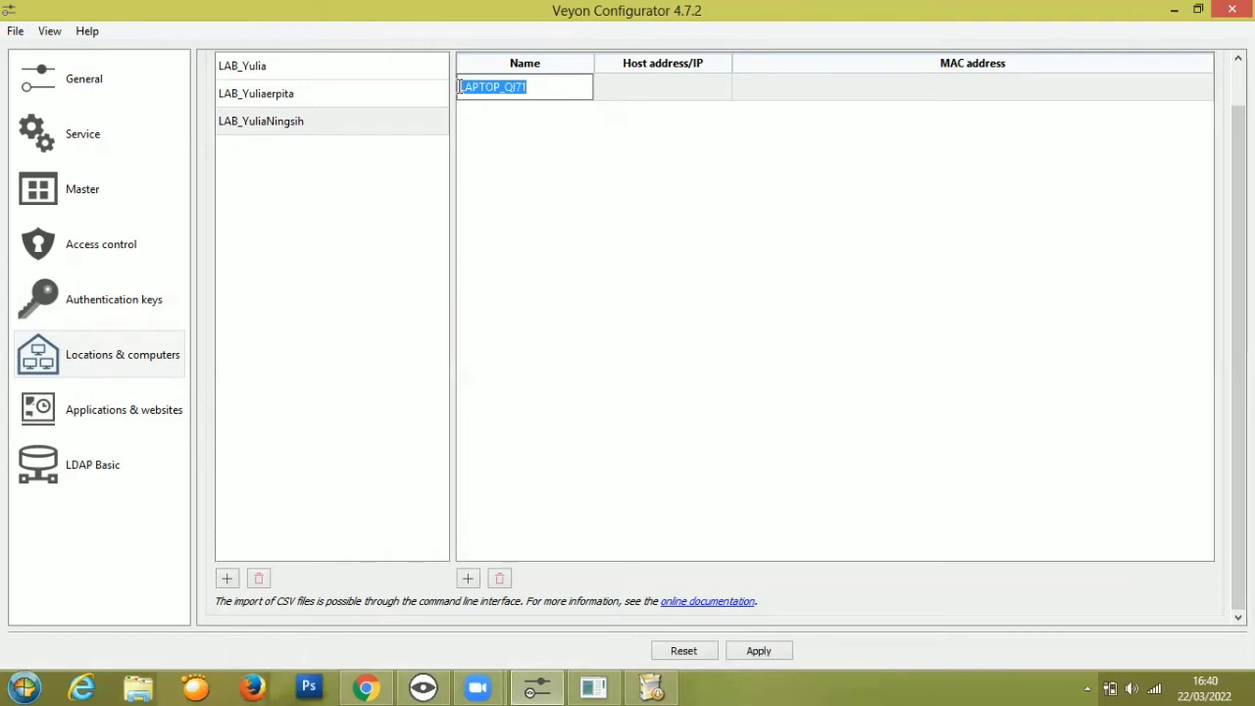
pyautogui.click(626, 88)
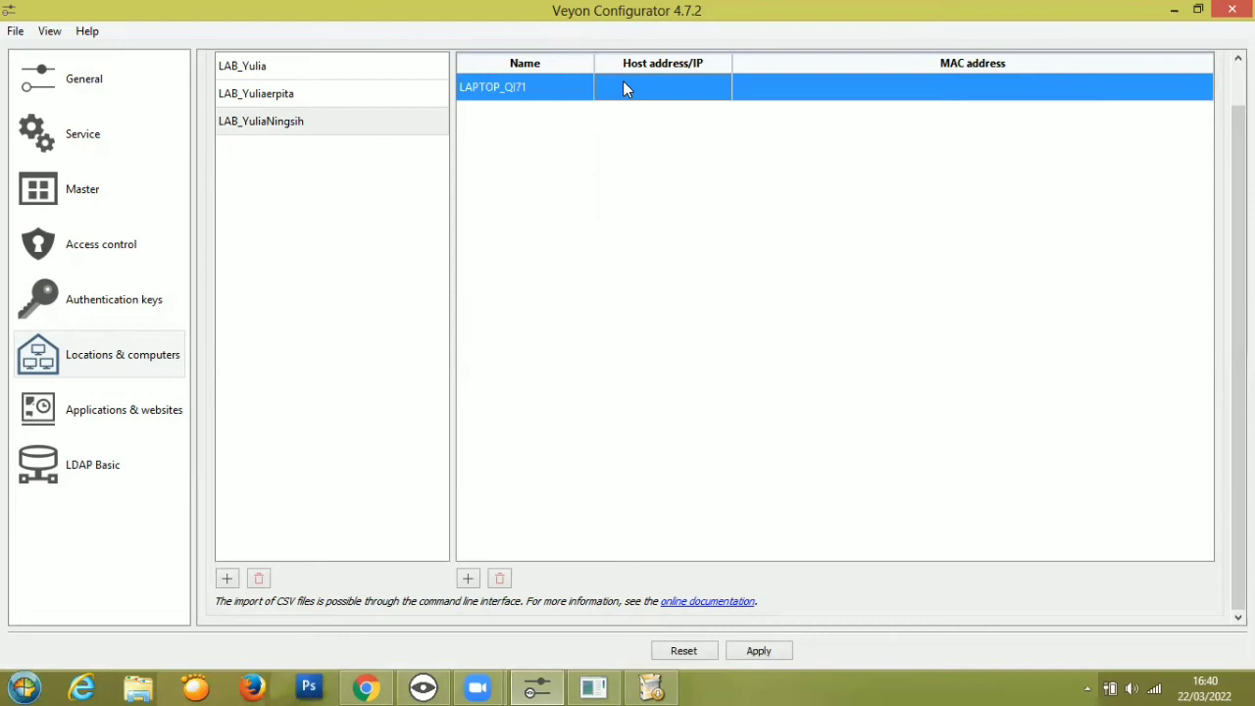
pyautogui.click(624, 87)
pyautogui.hotkey('ctrl', 'v')
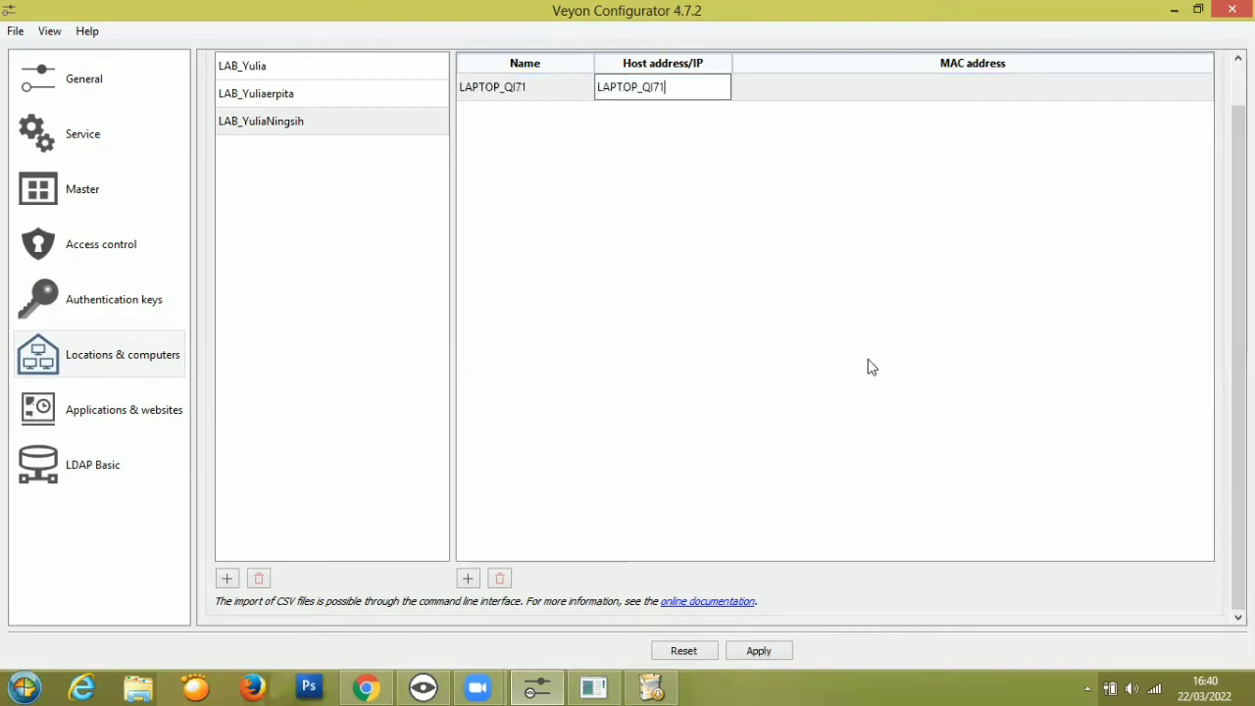
# Step: Apply the configuration and dismiss the autostart error message
pyautogui.click(780, 651)
pyautogui.press('Return')
pyautogui.click(275, 77)
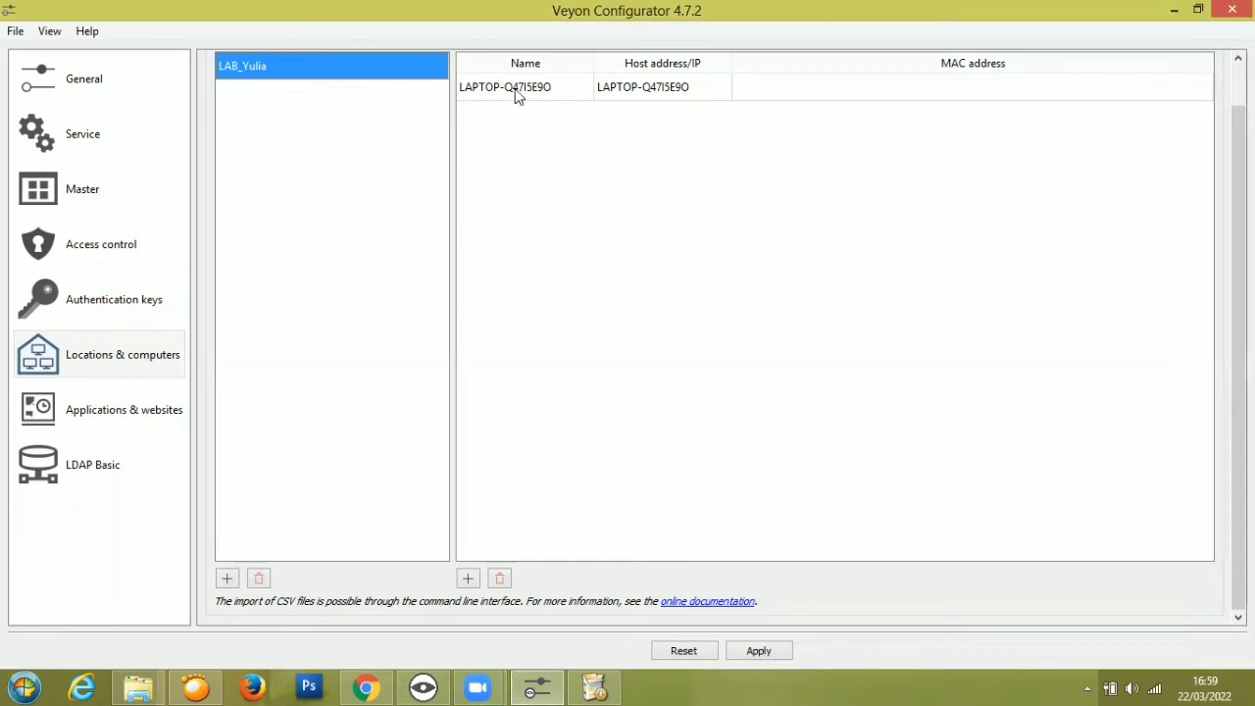
# Step: Create five New computer entries in LAB_Yulia with the + button
pyautogui.click(470, 578)
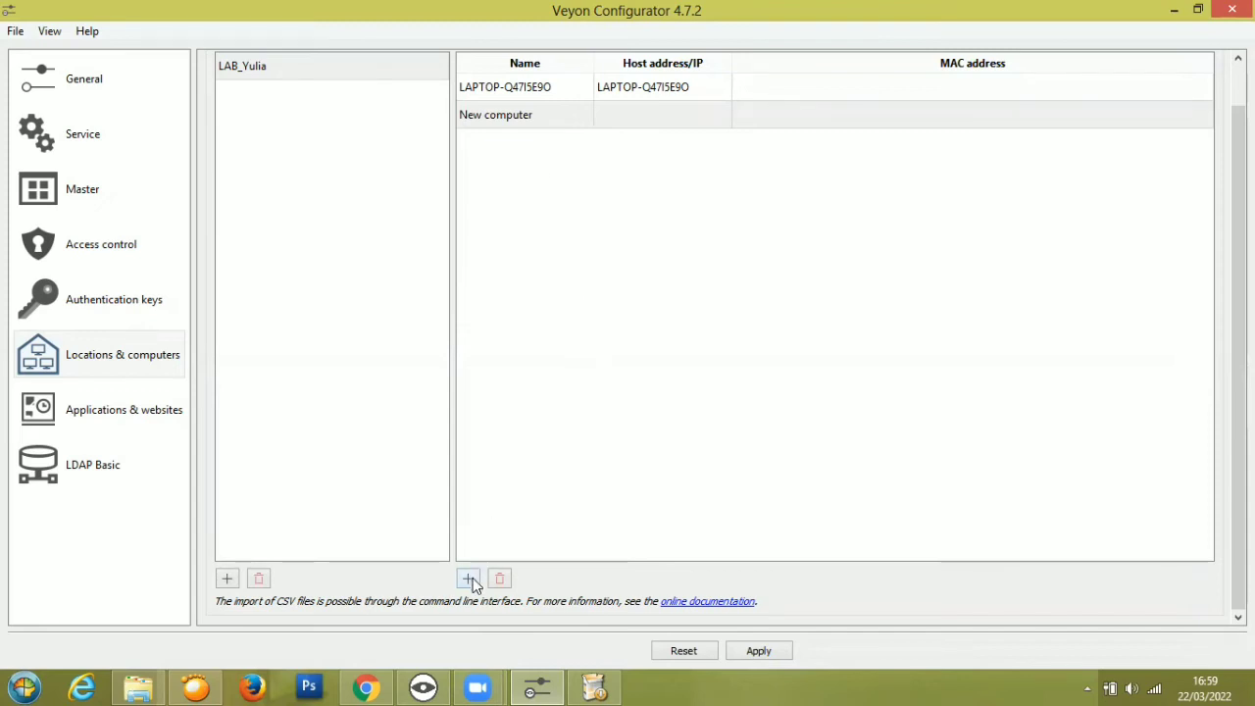
pyautogui.click(504, 126)
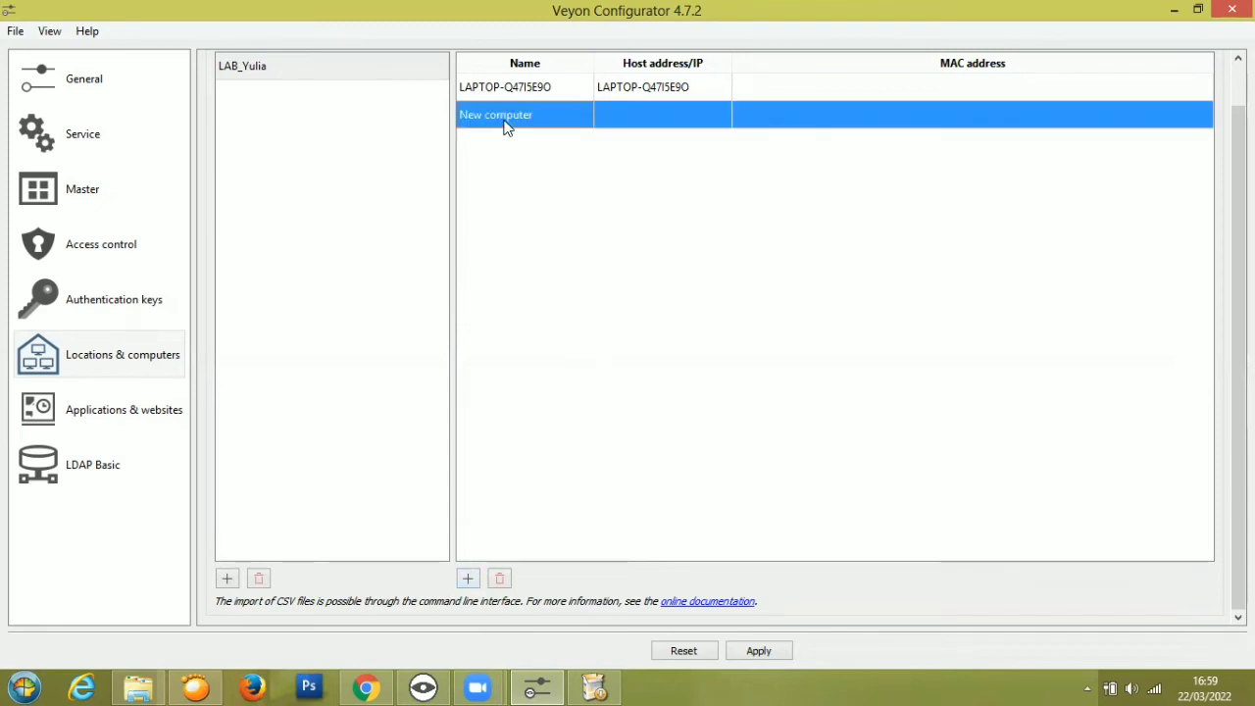
pyautogui.click(469, 579)
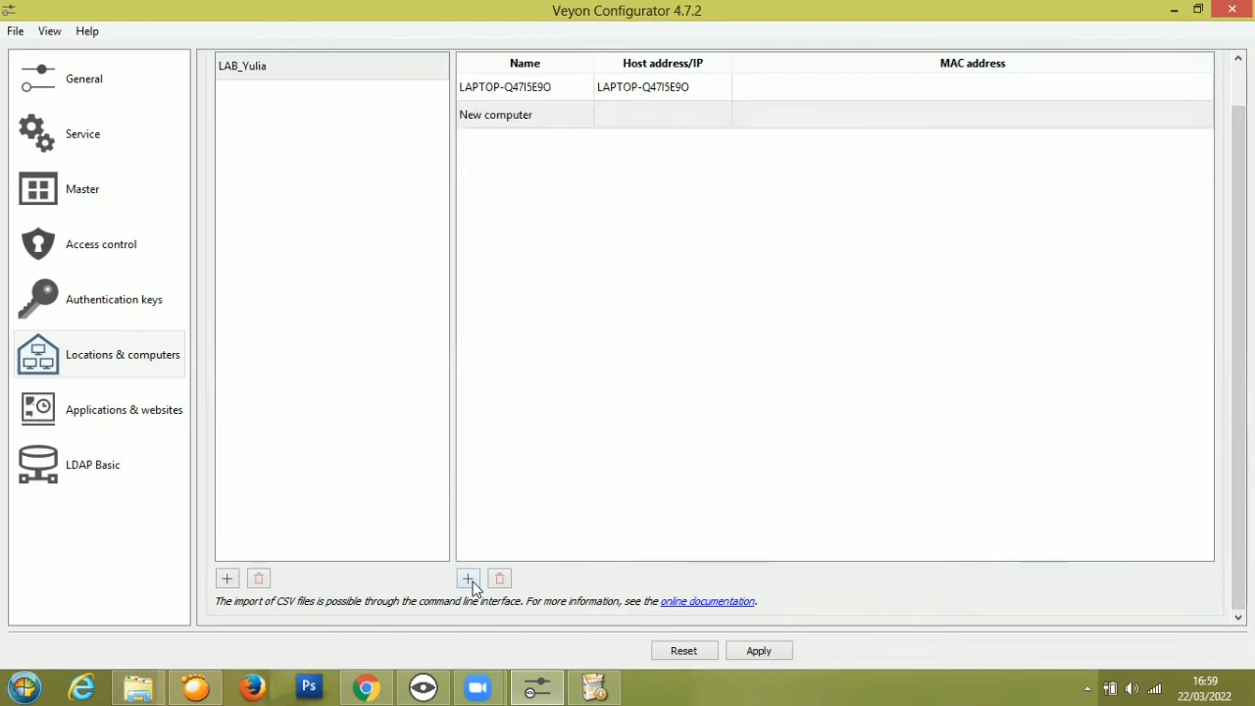
pyautogui.click(469, 579)
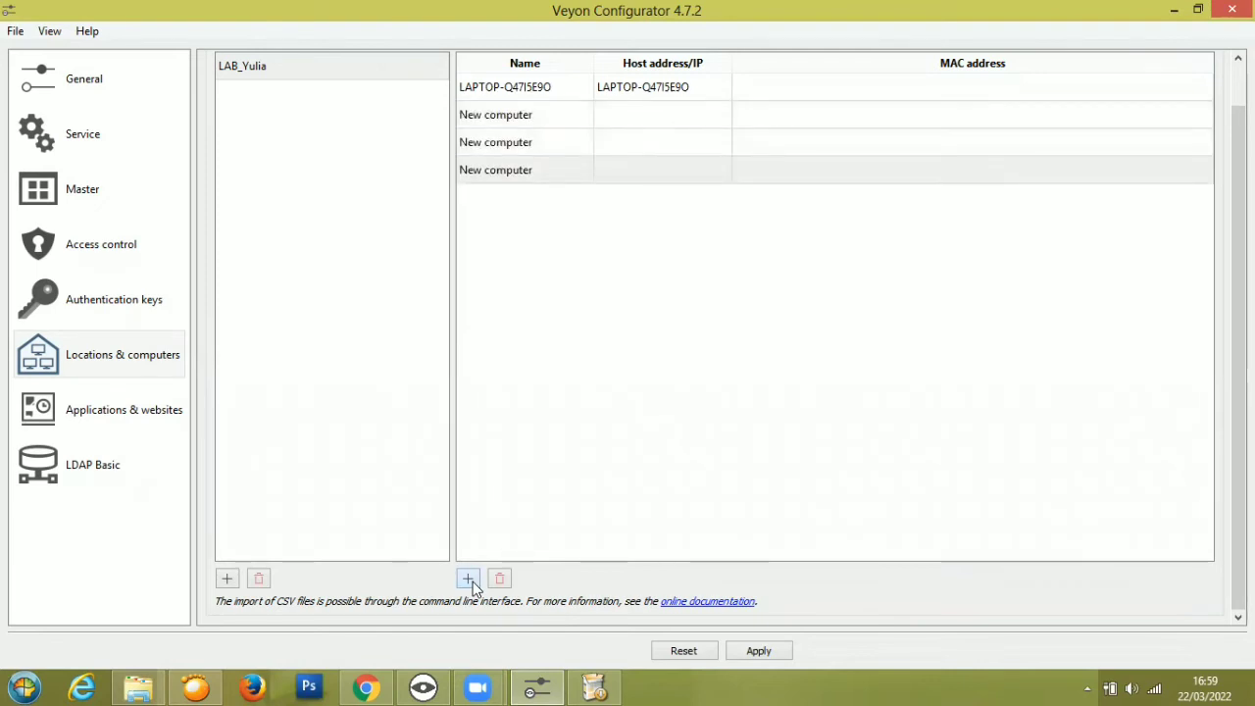
pyautogui.click(469, 578)
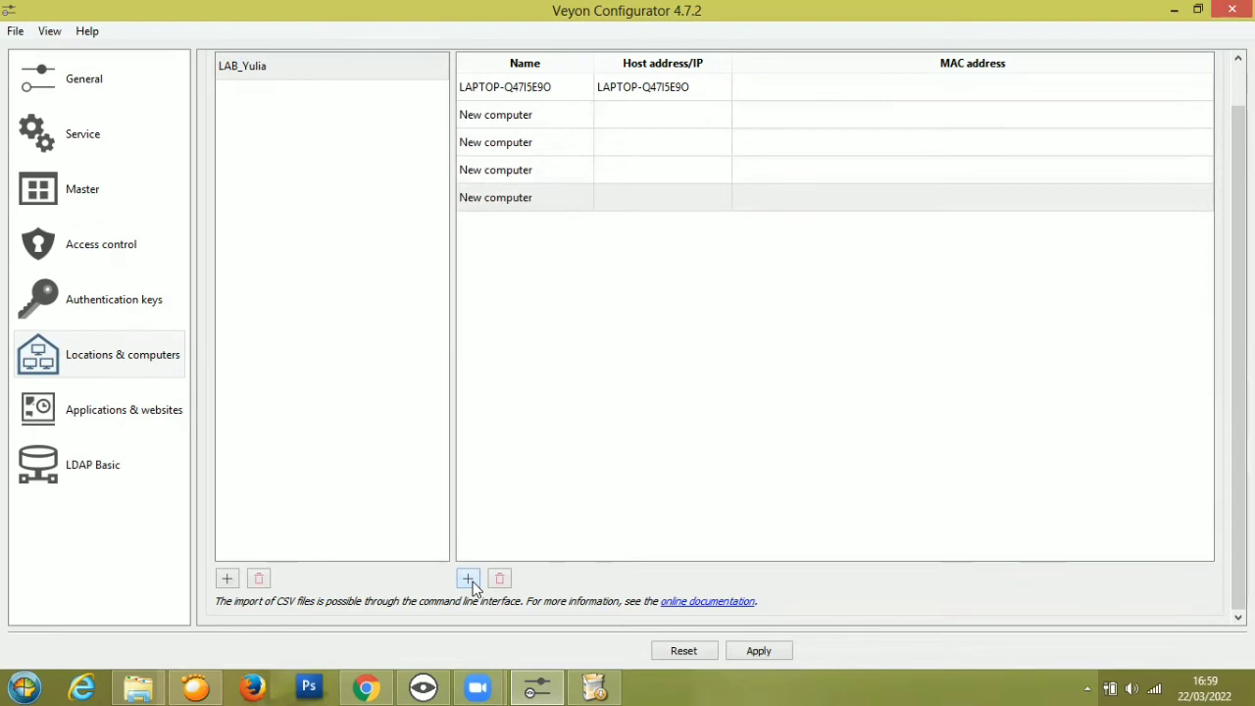
pyautogui.click(468, 579)
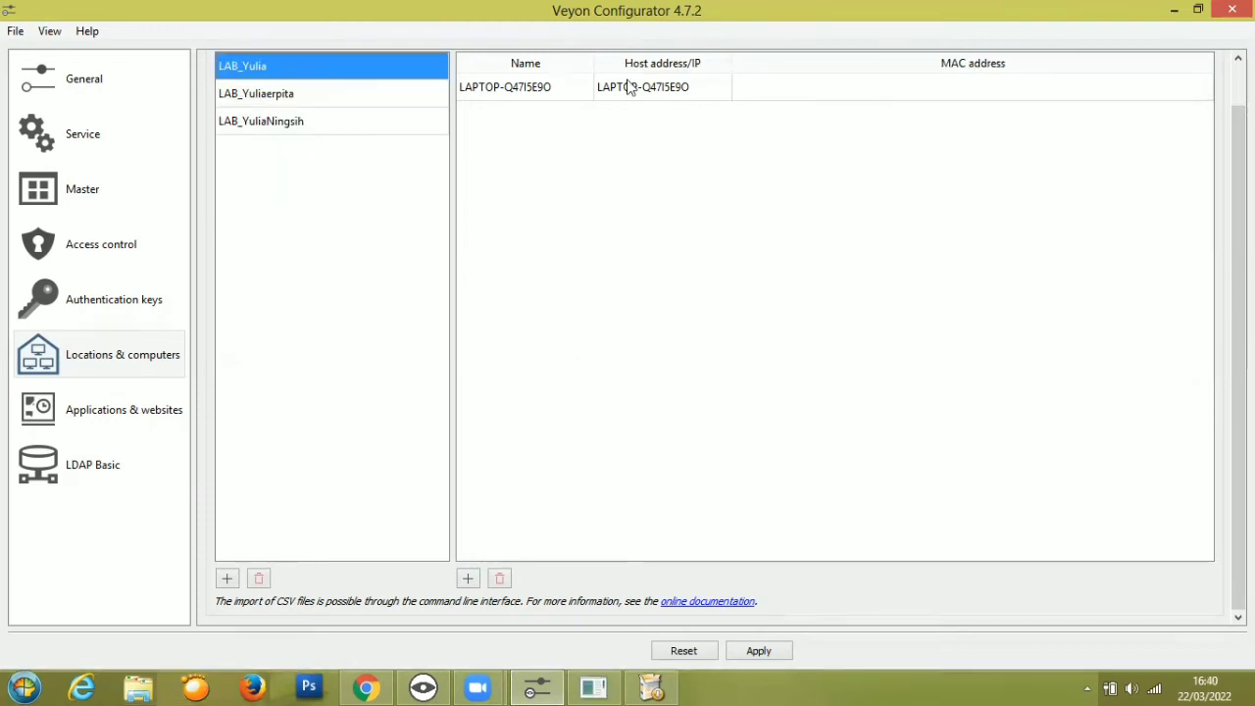
pyautogui.click(99, 426)
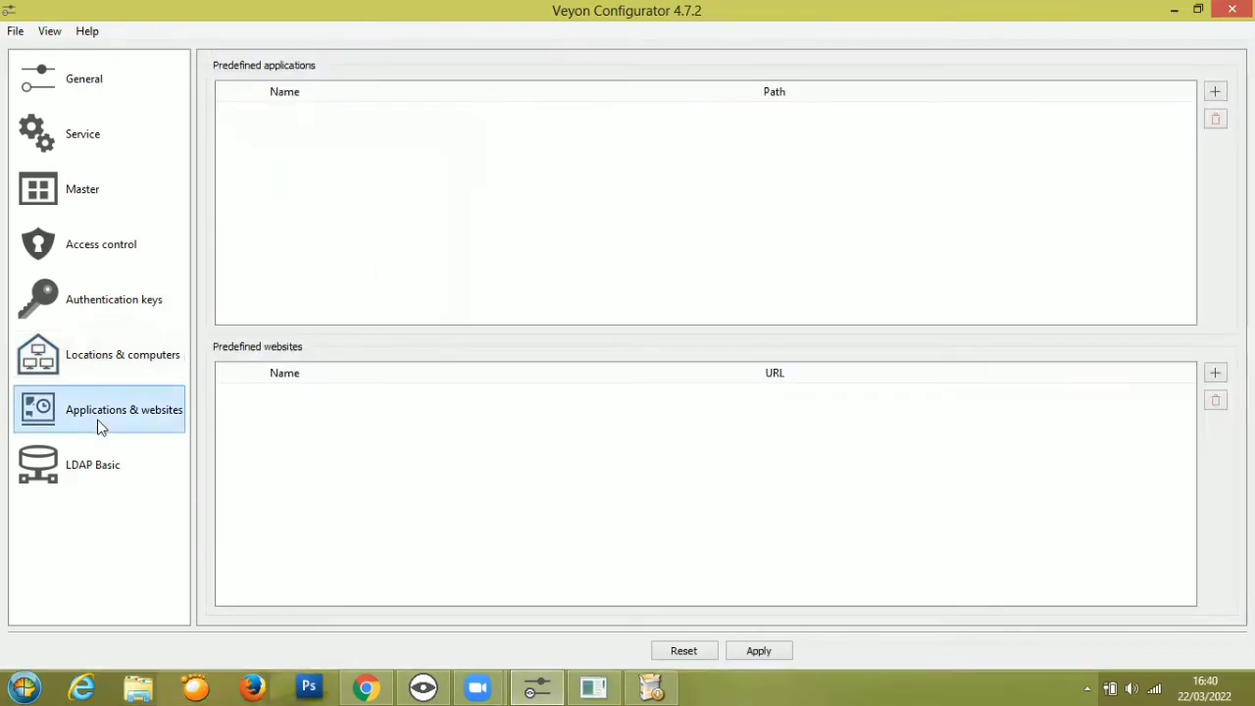
# Step: Show the LDAP Basic page with its empty server, port 389 and anonymous bind
pyautogui.click(74, 469)
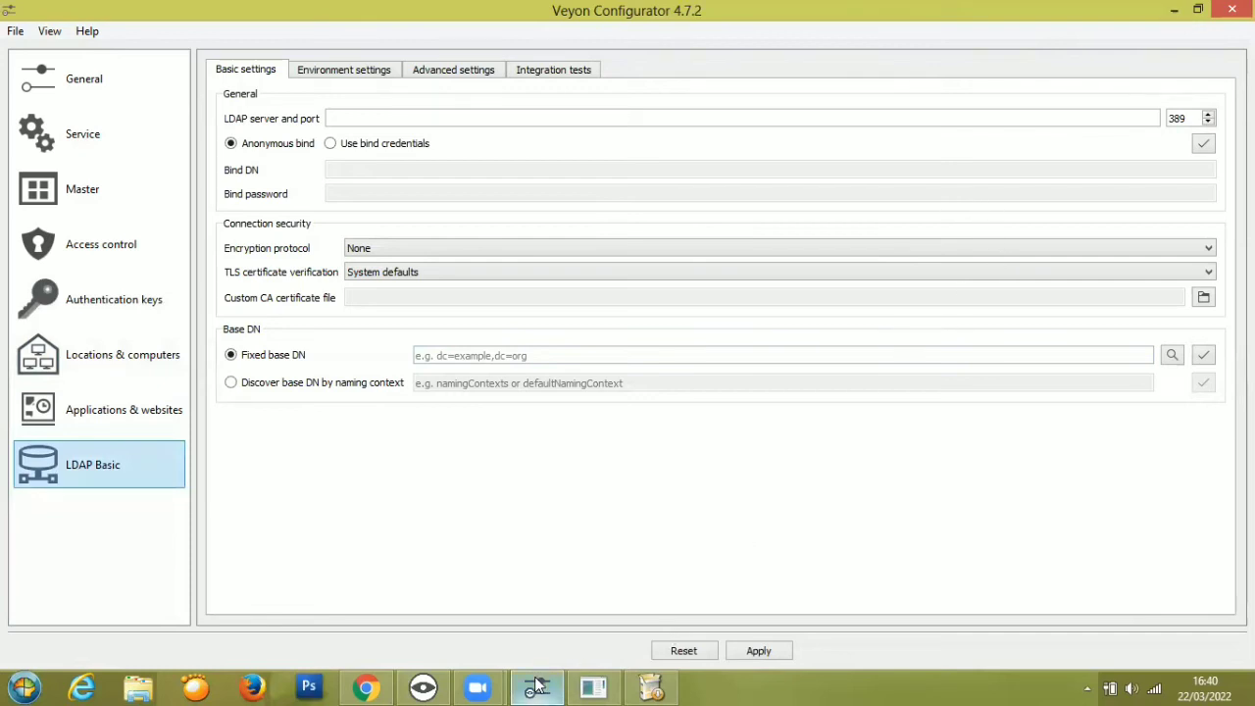
pyautogui.moveTo(537, 685)
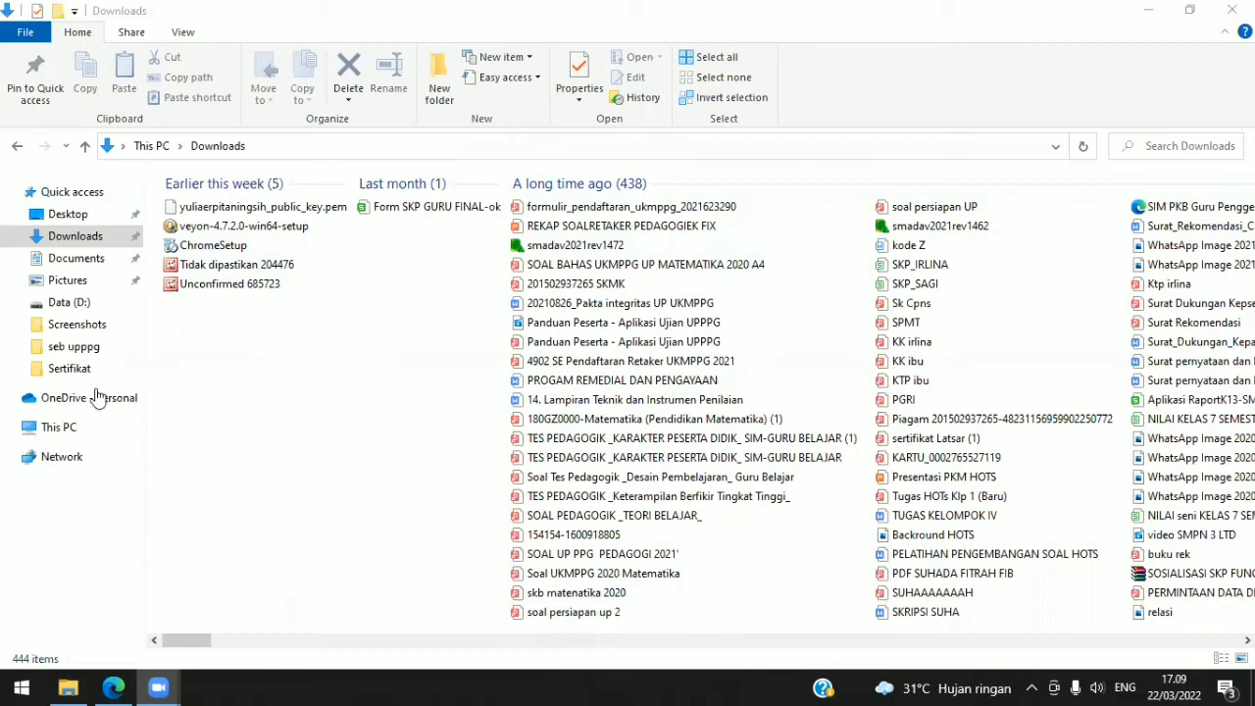
# Step: Go to This PC to list its folders and the C: and D: drives
pyautogui.click(69, 436)
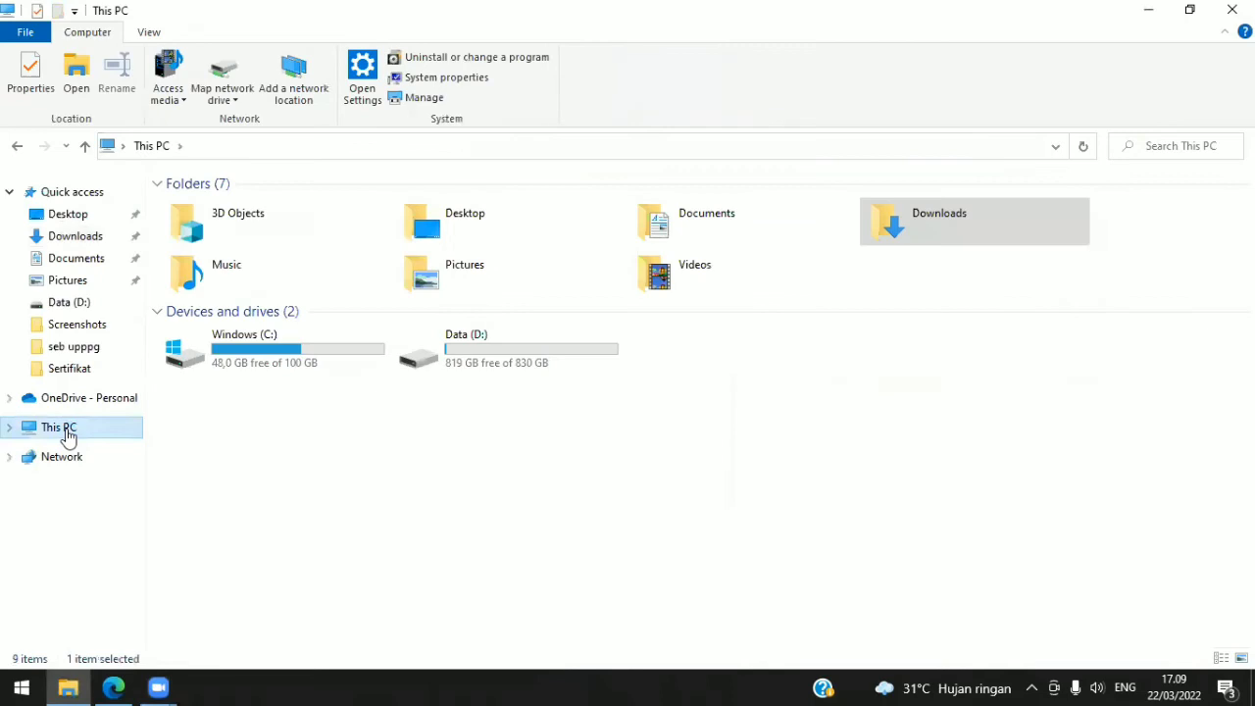
# Step: Confirm the device name LAPTOP-Q47I5E9O in This PC's properties, then go back to Downloads
pyautogui.rightClick(69, 436)
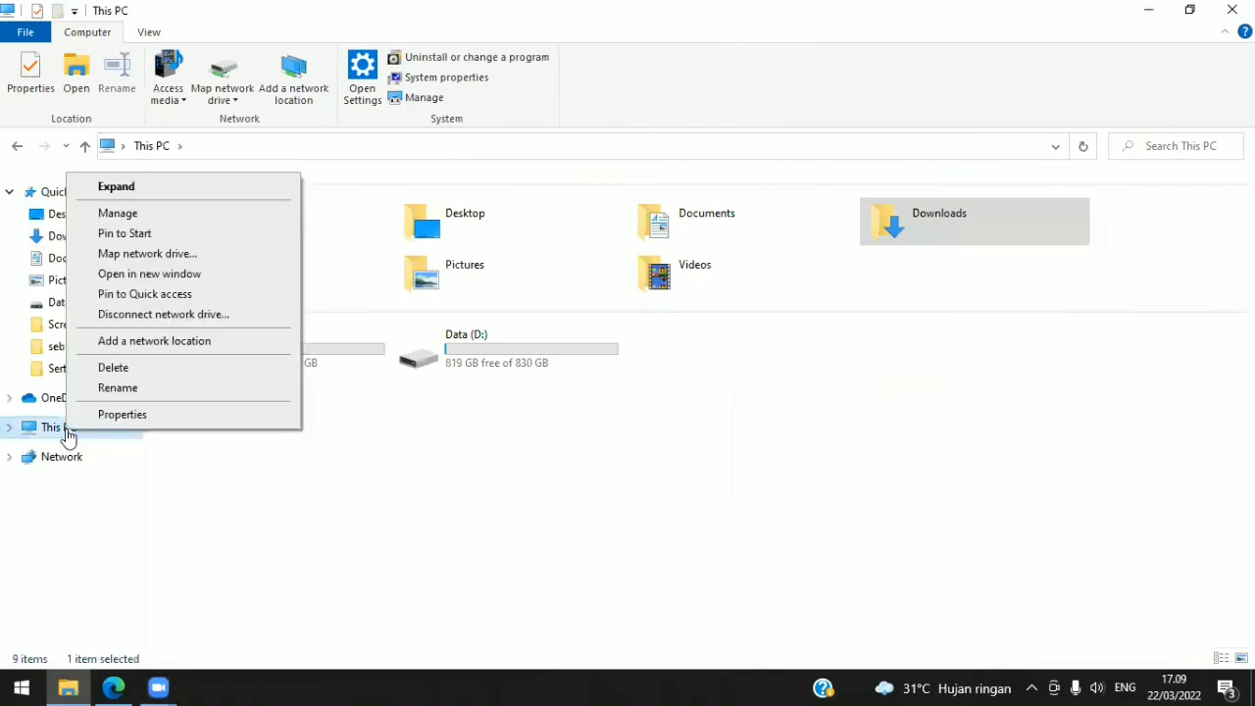
pyautogui.click(122, 414)
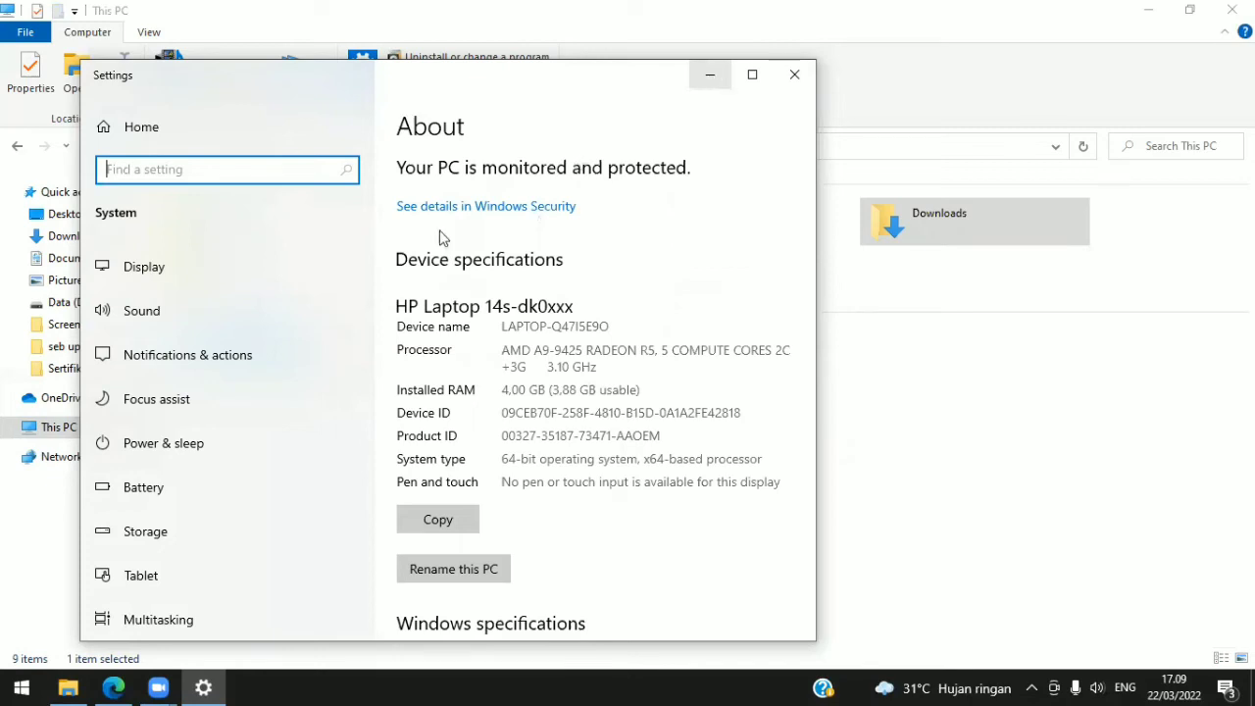
pyautogui.click(74, 238)
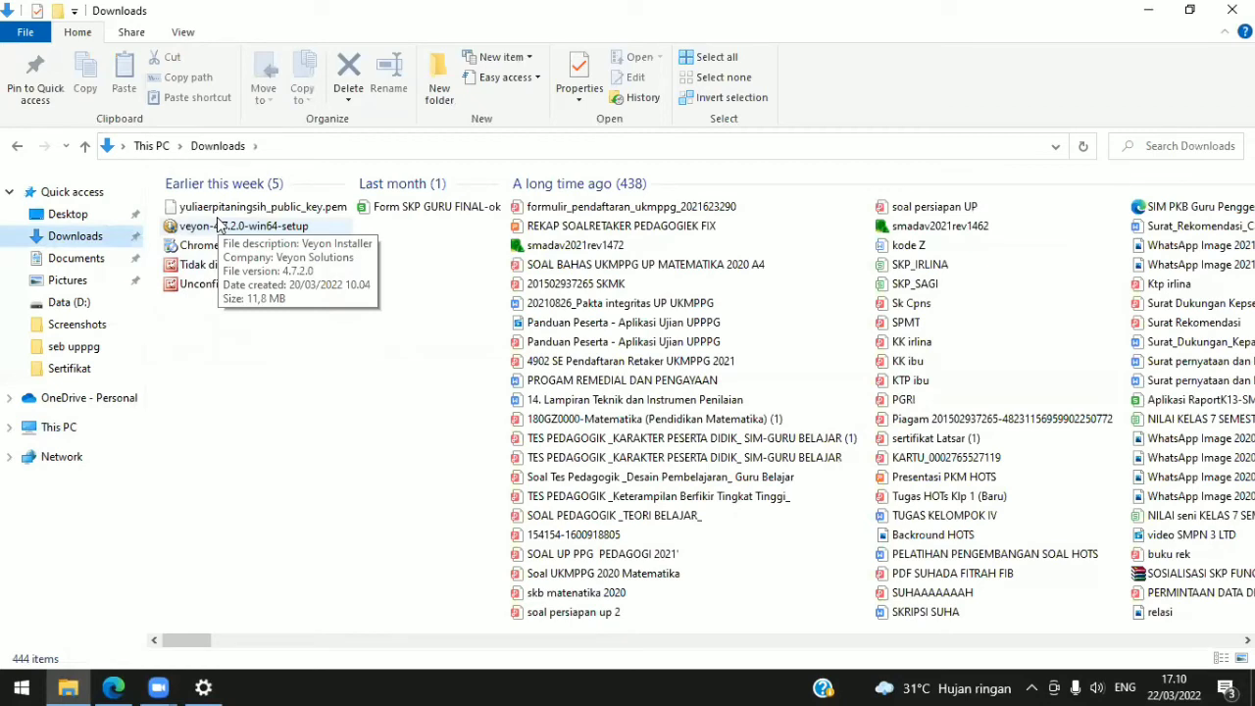
# Step: Run the Veyon 4.7.2.0 installer with the default folder, excluding Veyon Master, then minimize it
pyautogui.doubleClick(218, 225)
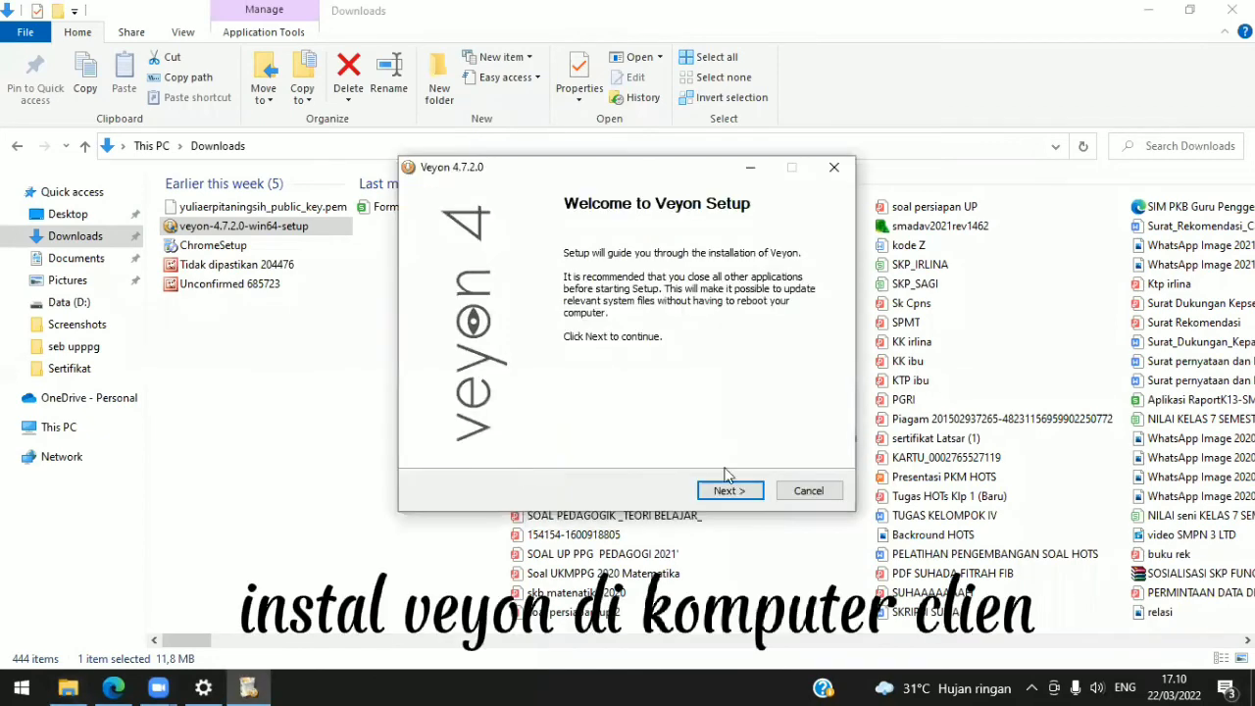
pyautogui.click(729, 491)
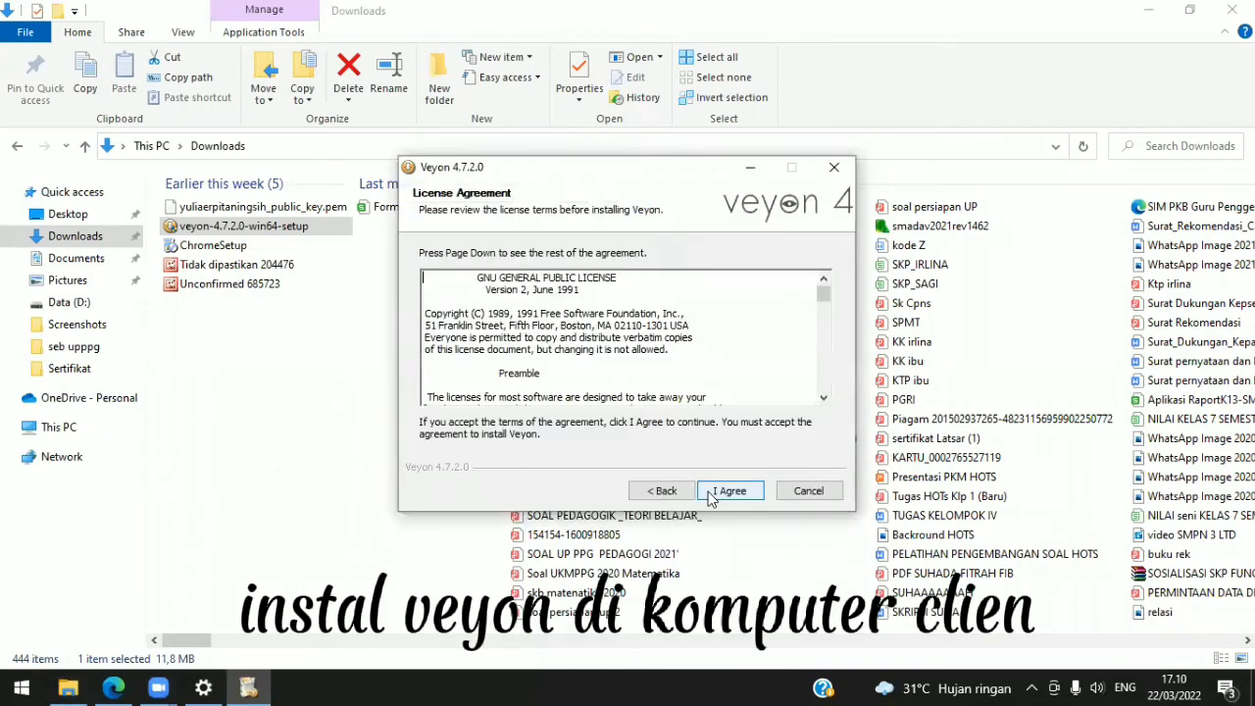
pyautogui.click(729, 491)
pyautogui.click(729, 491)
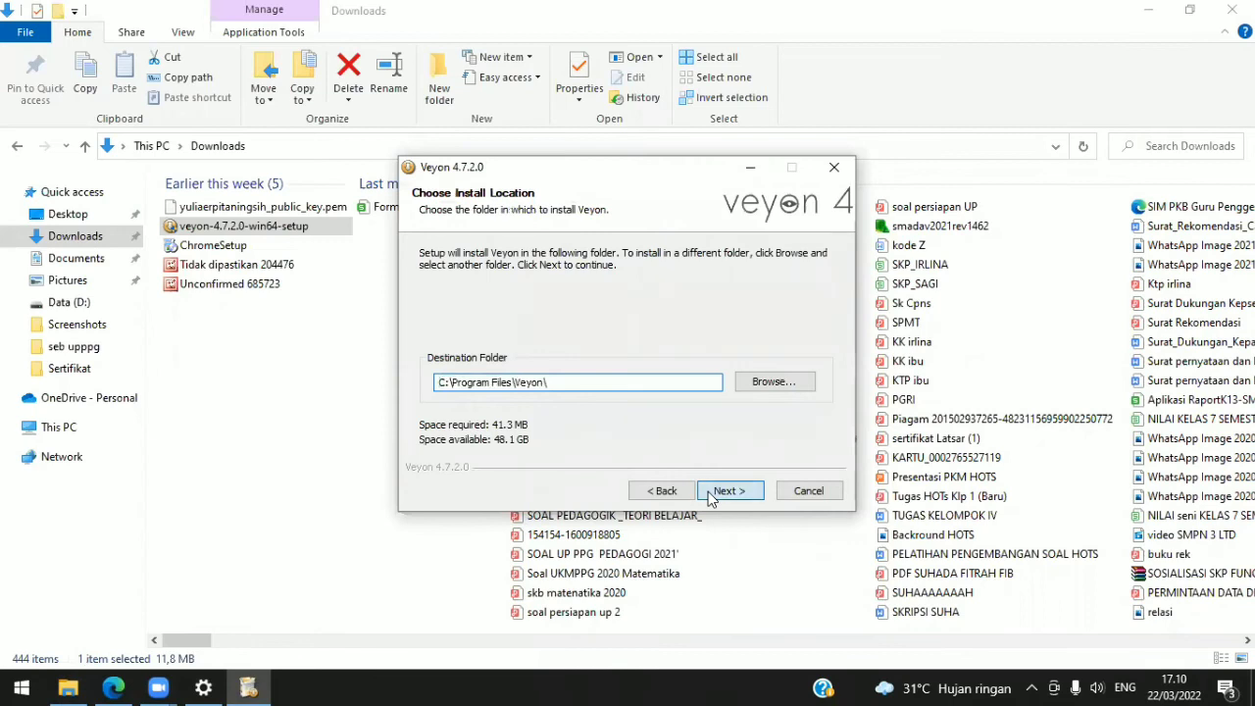
pyautogui.moveTo(648, 354)
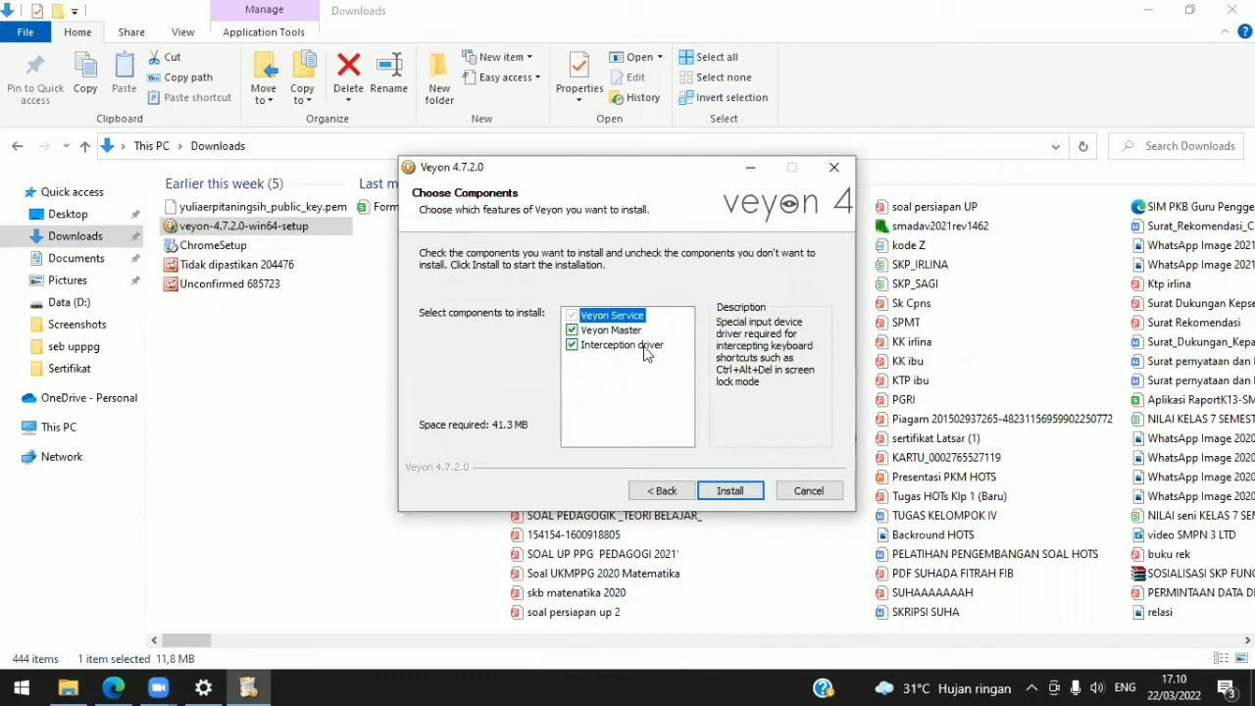
pyautogui.click(571, 331)
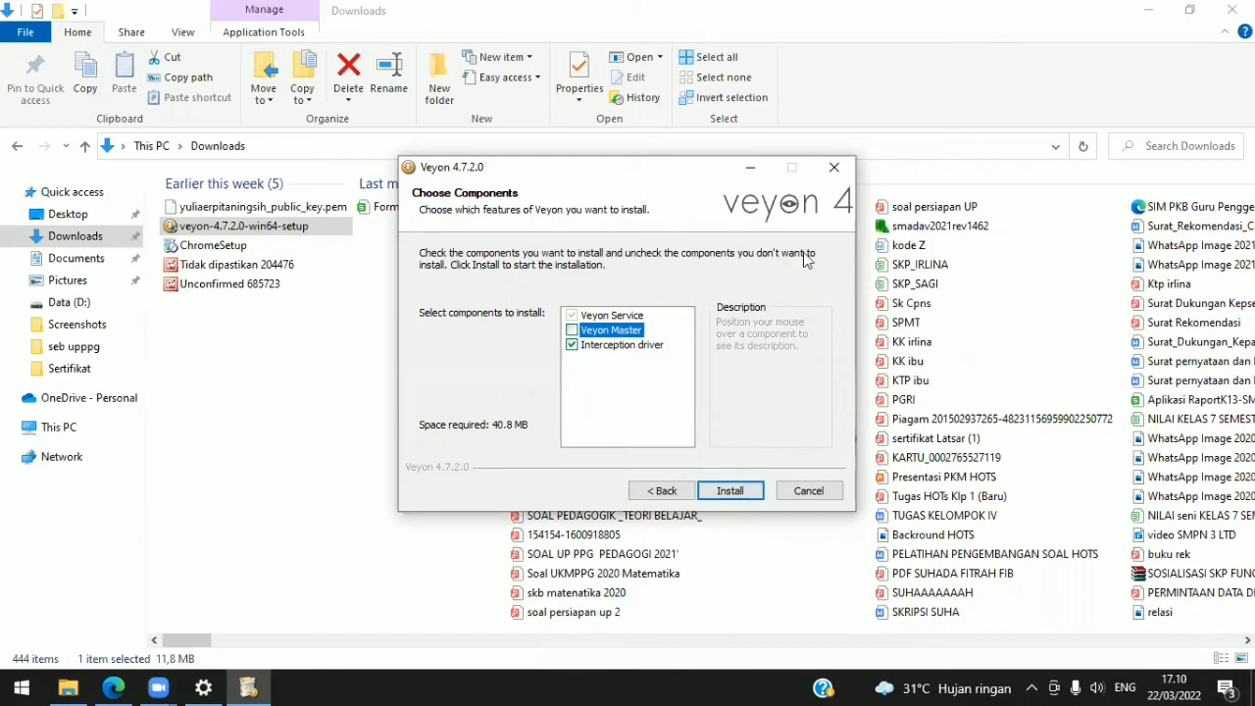
pyautogui.click(751, 171)
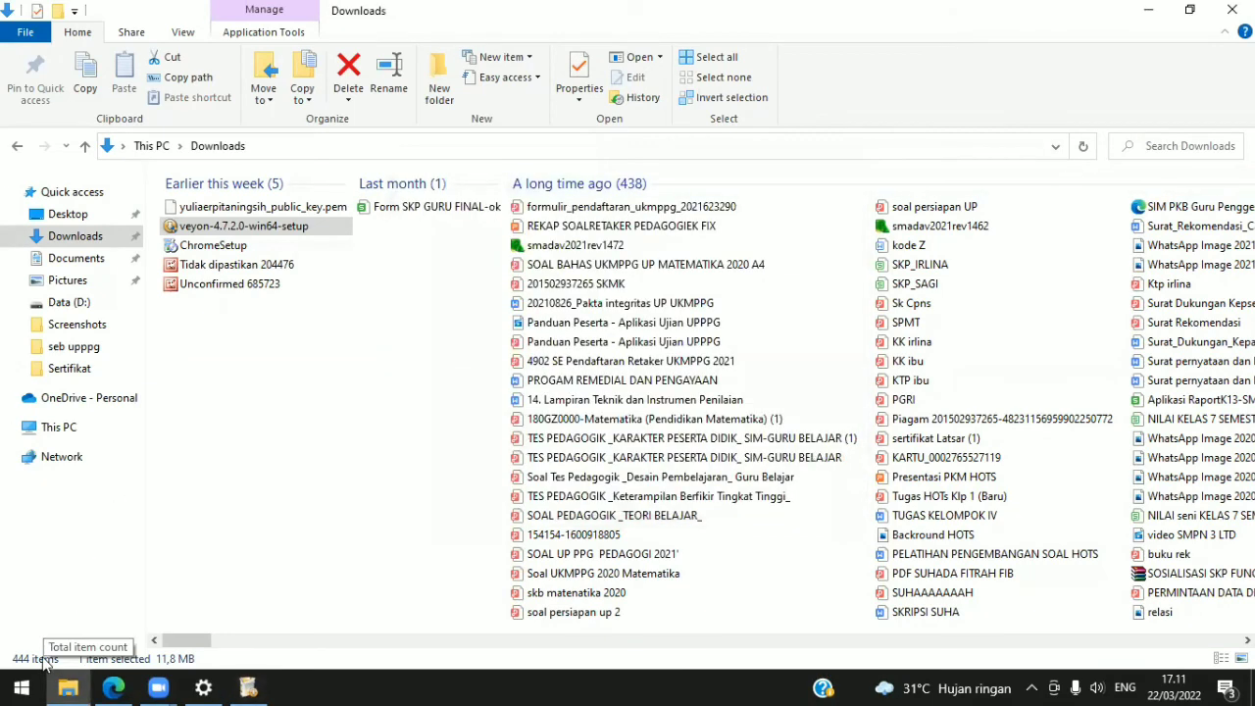
# Step: Launch Veyon Configurator maximized and keep Key file authentication as the method
pyautogui.click(13, 683)
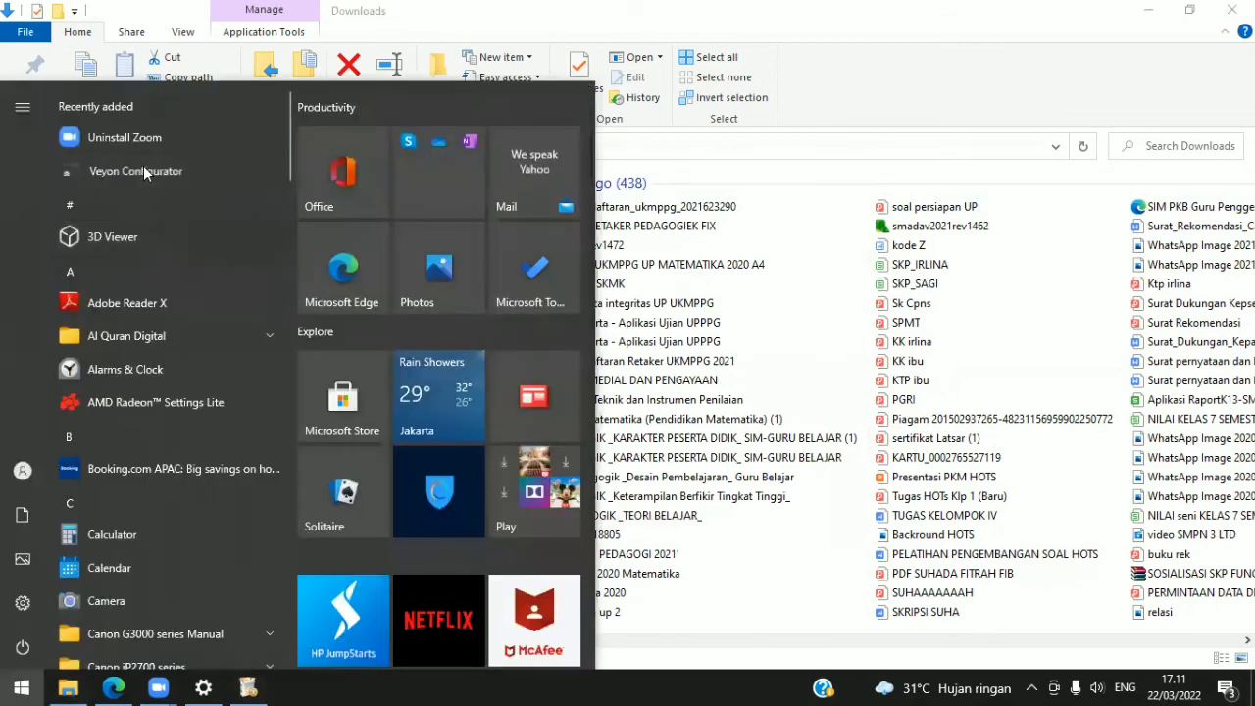
pyautogui.click(144, 169)
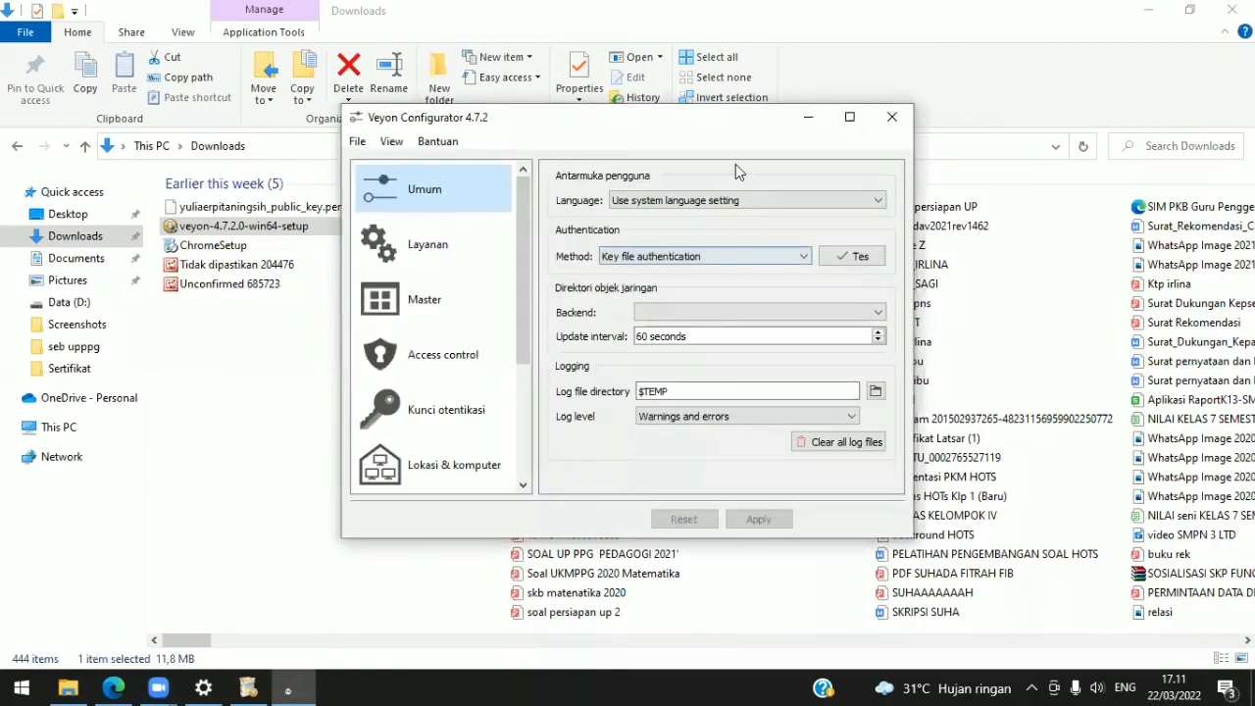
pyautogui.click(849, 118)
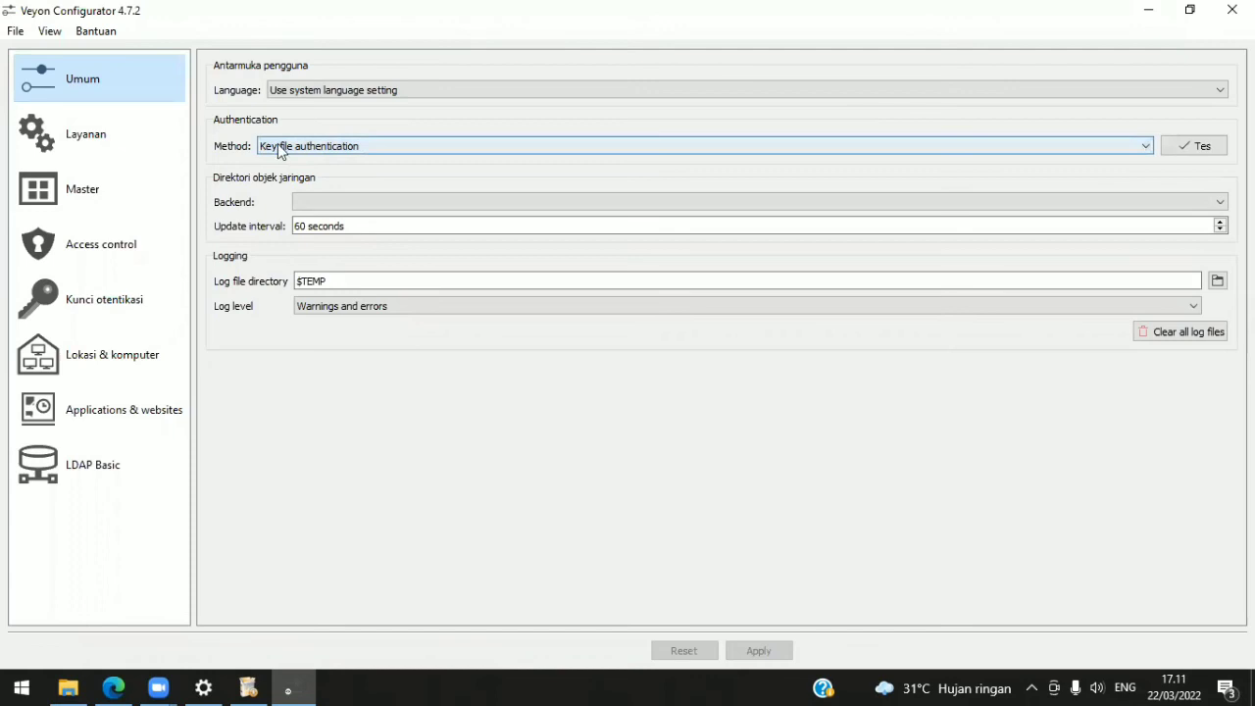
pyautogui.click(706, 154)
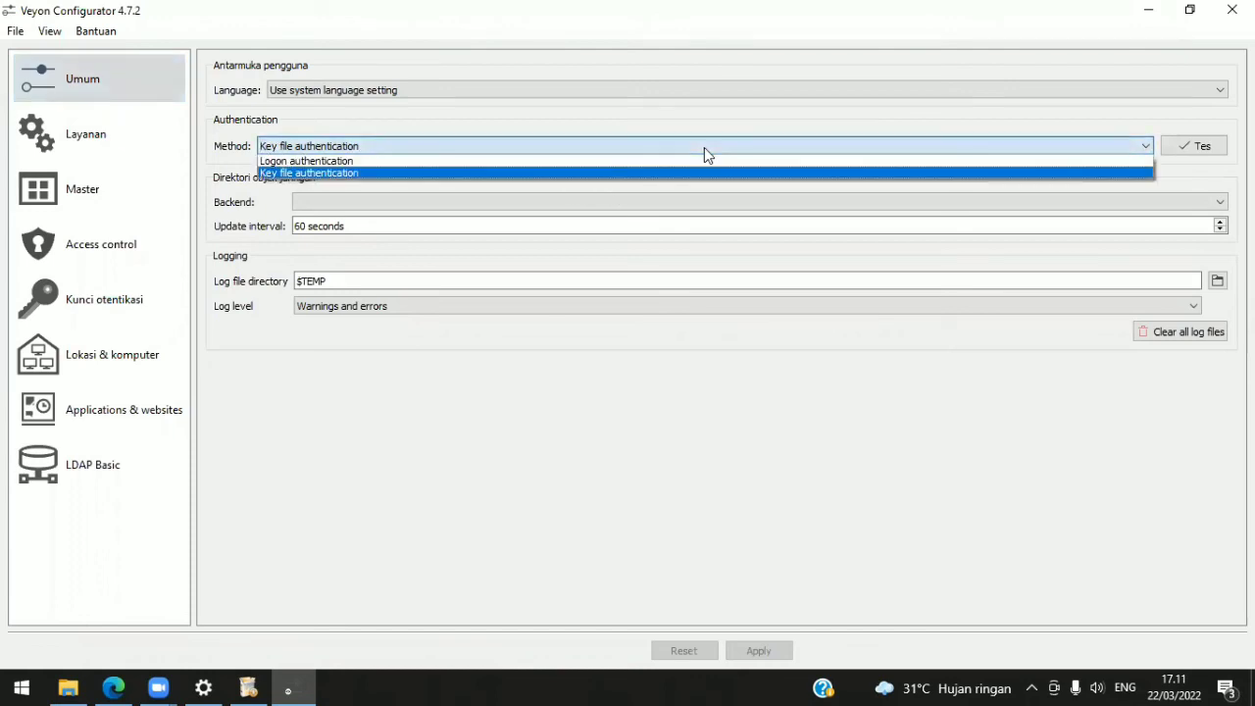
pyautogui.click(440, 180)
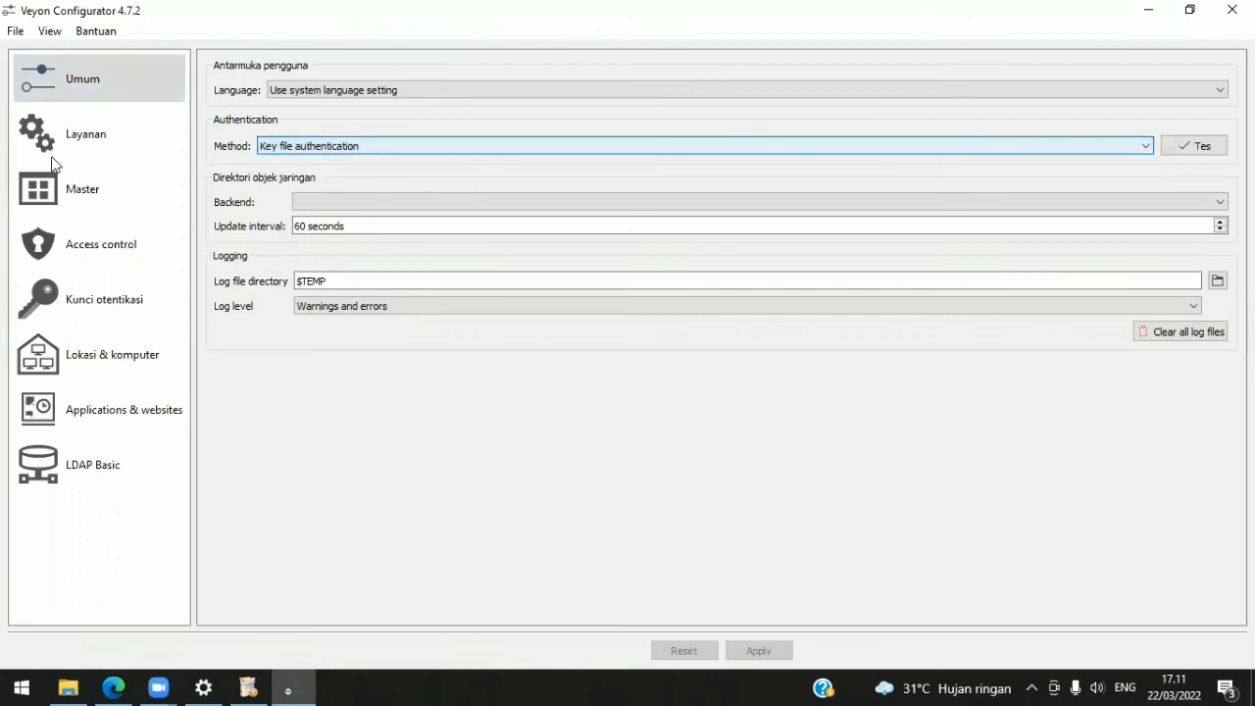
# Step: Step through the Service, Master and Access control pages to the authentication keys page
pyautogui.click(71, 140)
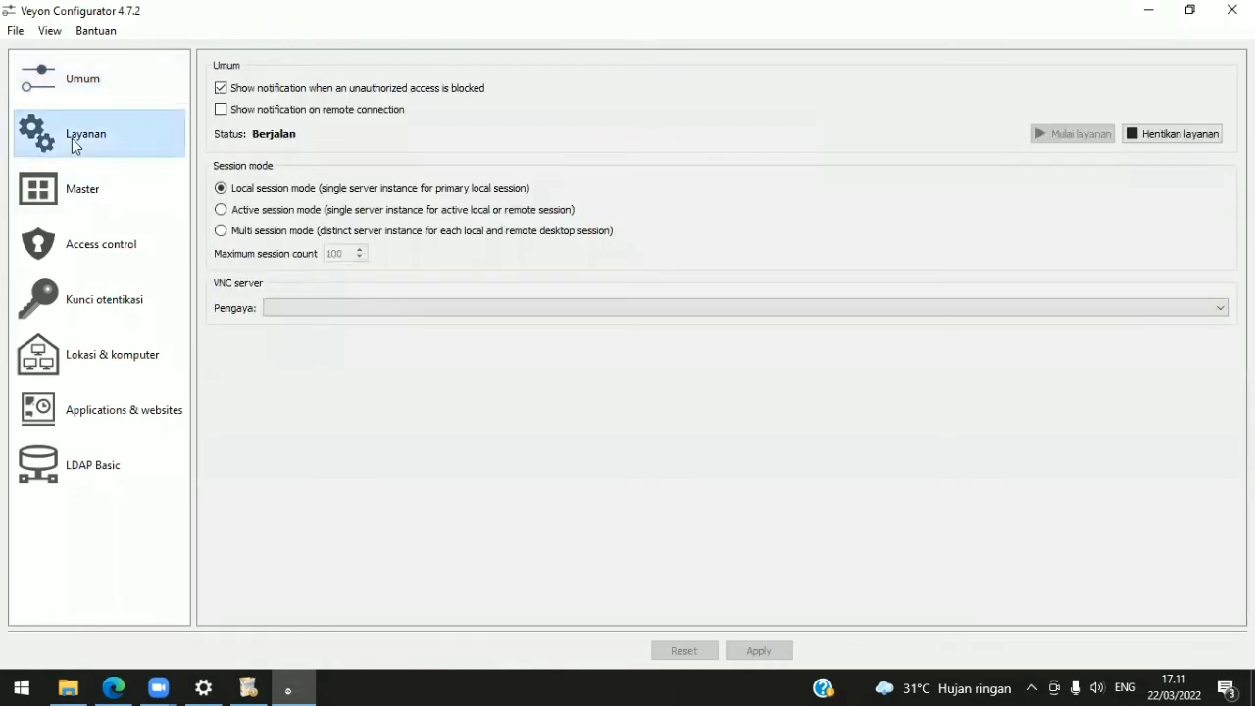
pyautogui.click(120, 180)
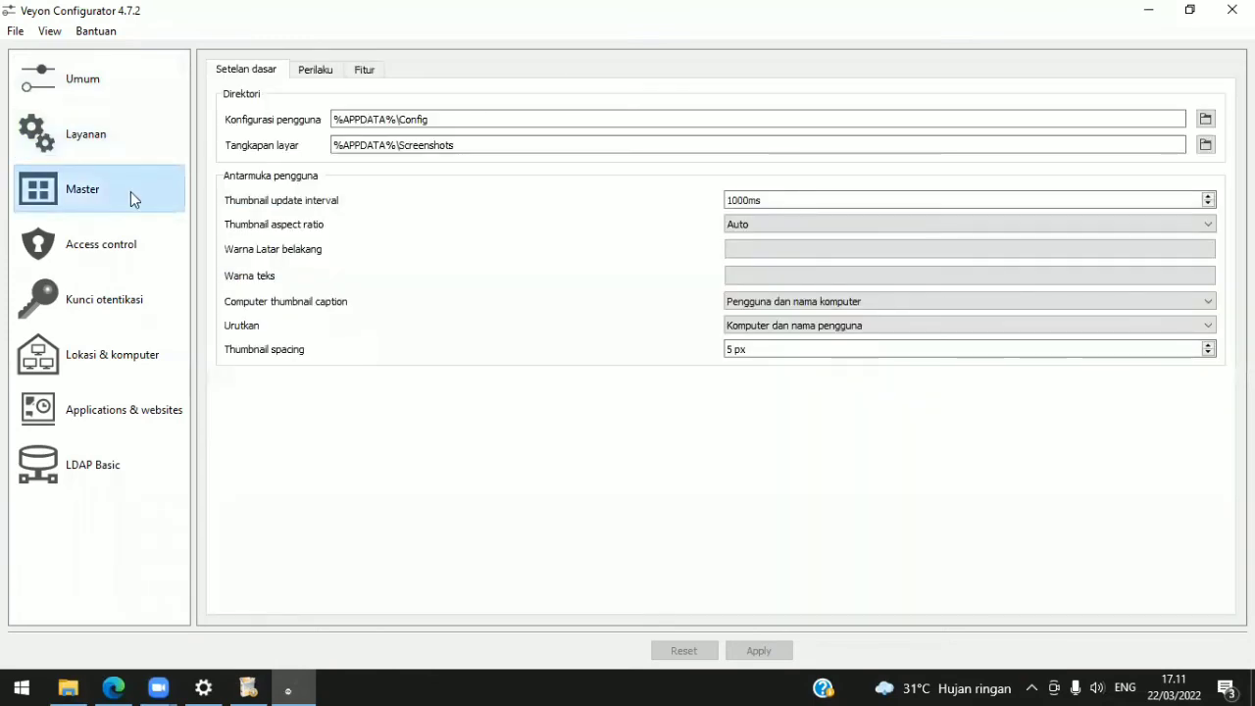
pyautogui.click(139, 239)
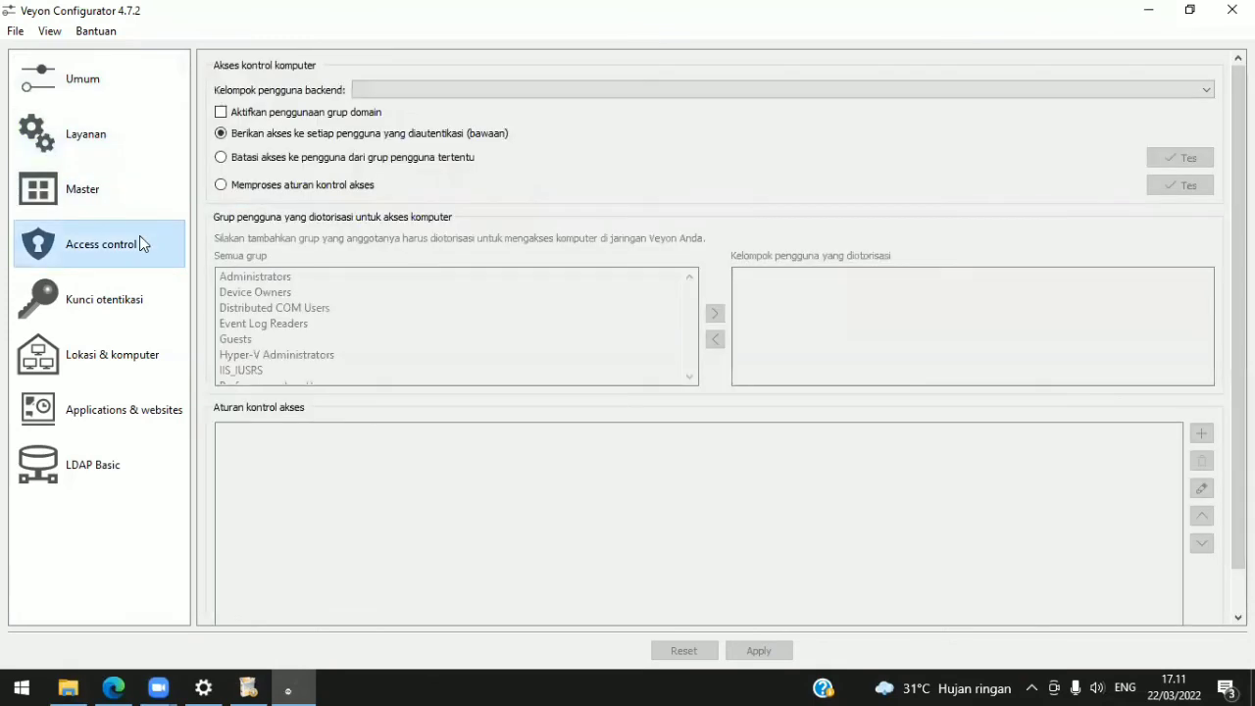
pyautogui.click(137, 308)
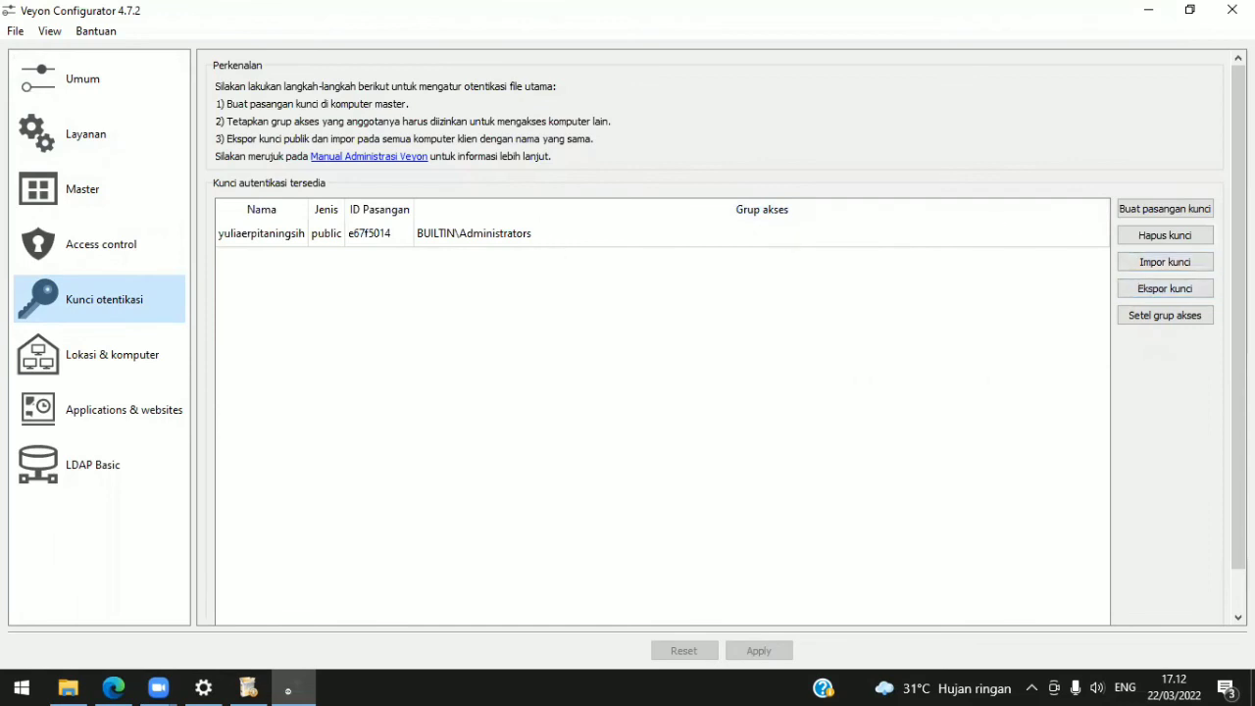
# Step: Import public_key.pem from Downloads as an authentication key for BUILTIN\Administrators
pyautogui.click(1161, 262)
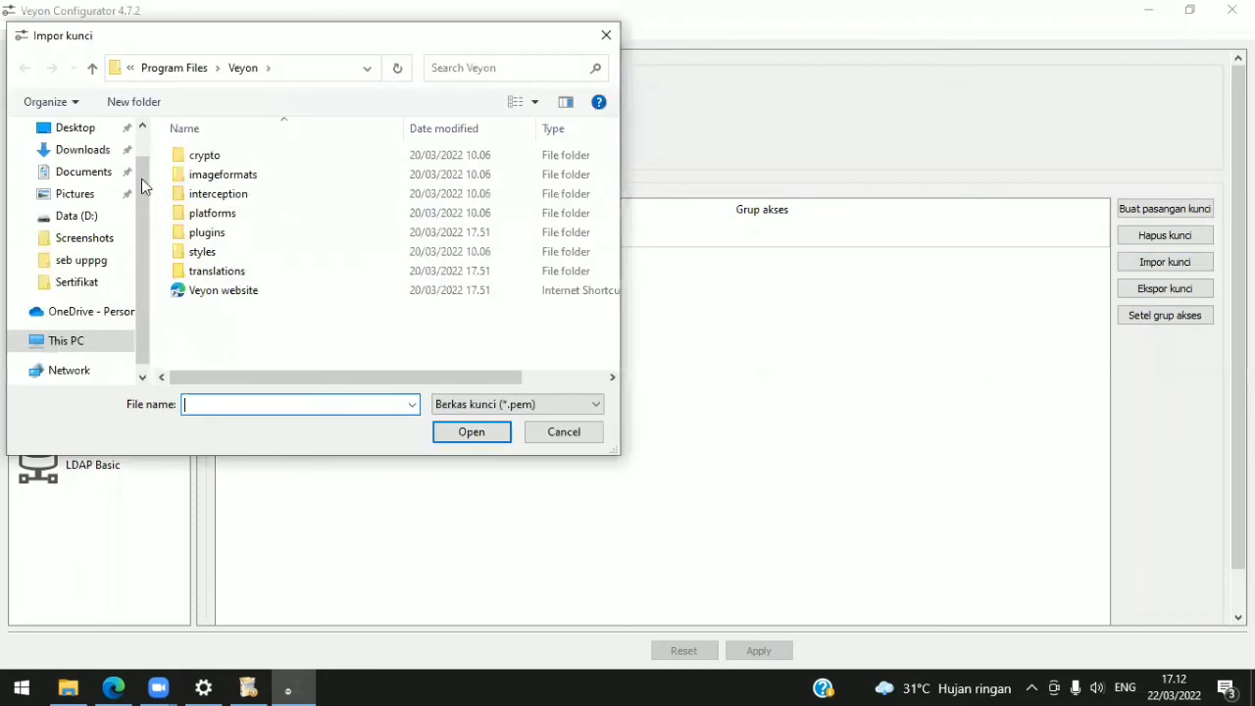
pyautogui.moveTo(141, 178); pyautogui.dragTo(143, 138)
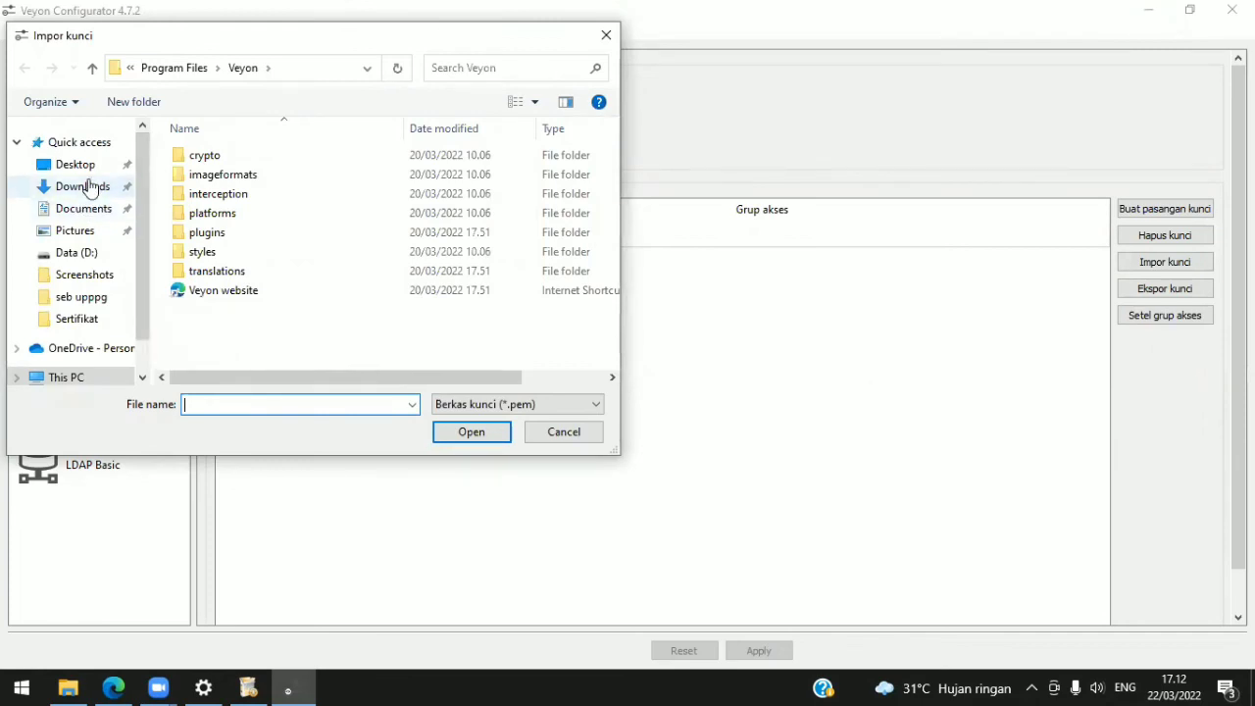
pyautogui.click(89, 186)
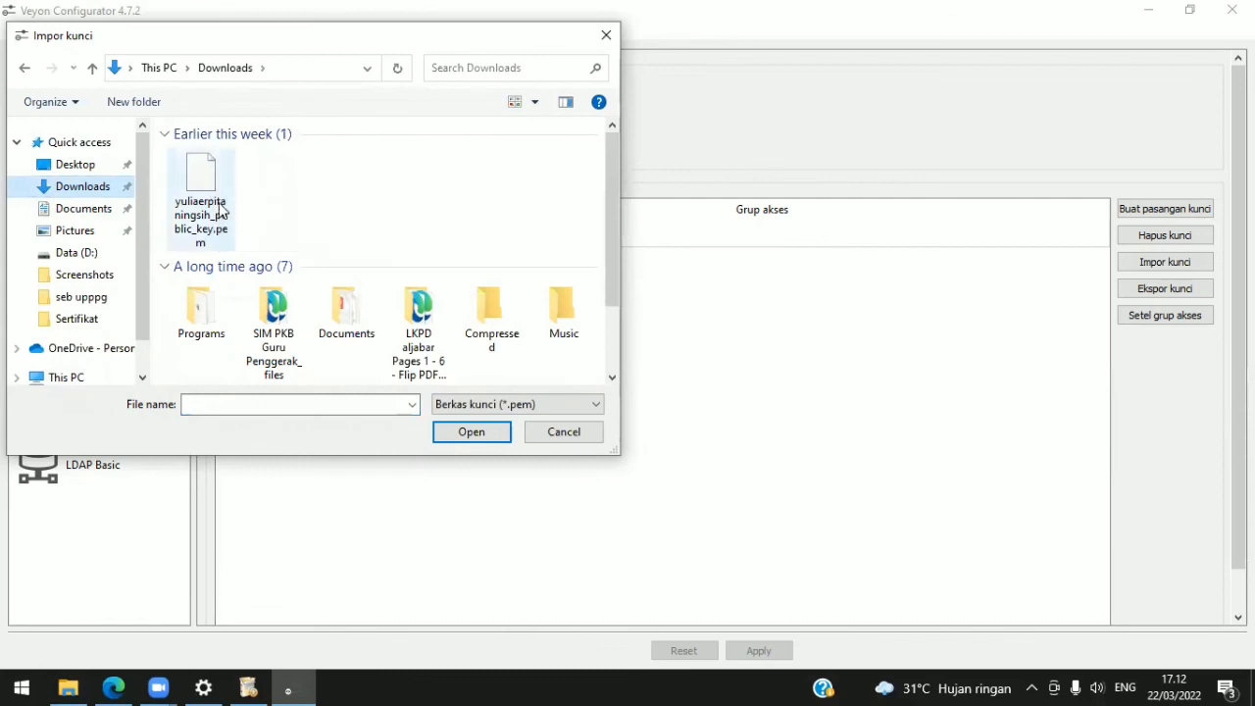
pyautogui.click(218, 209)
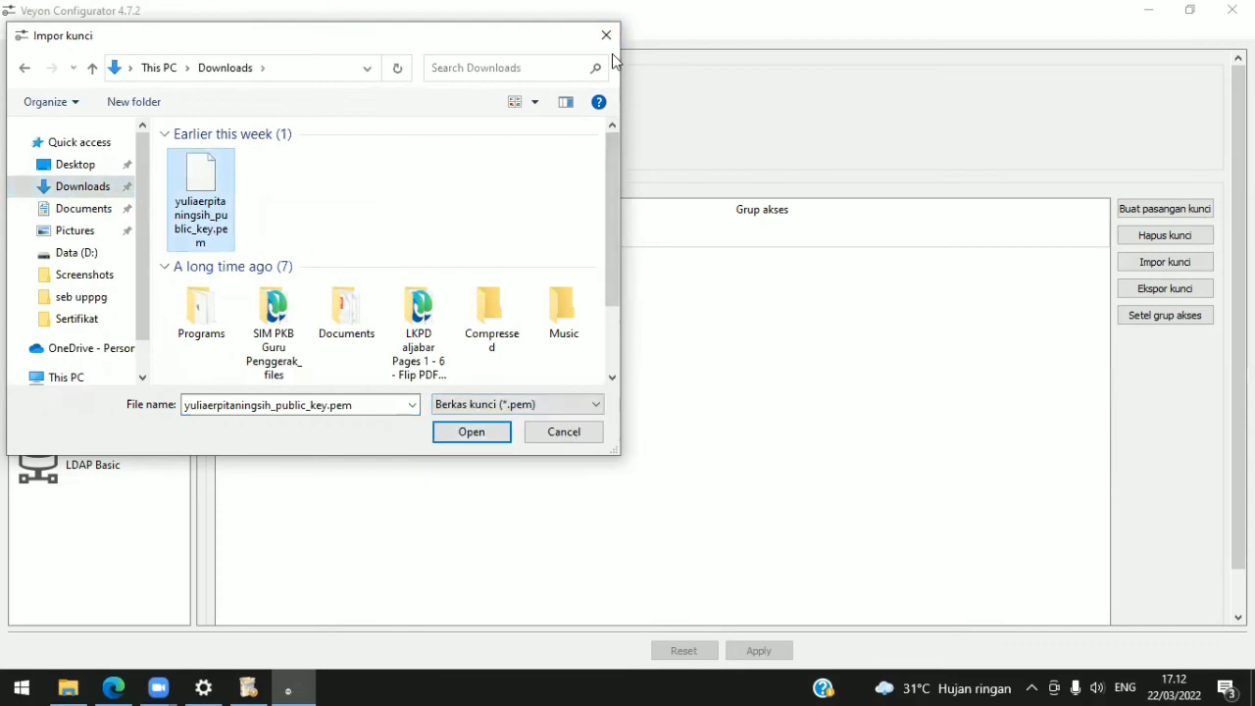
pyautogui.press('Return')
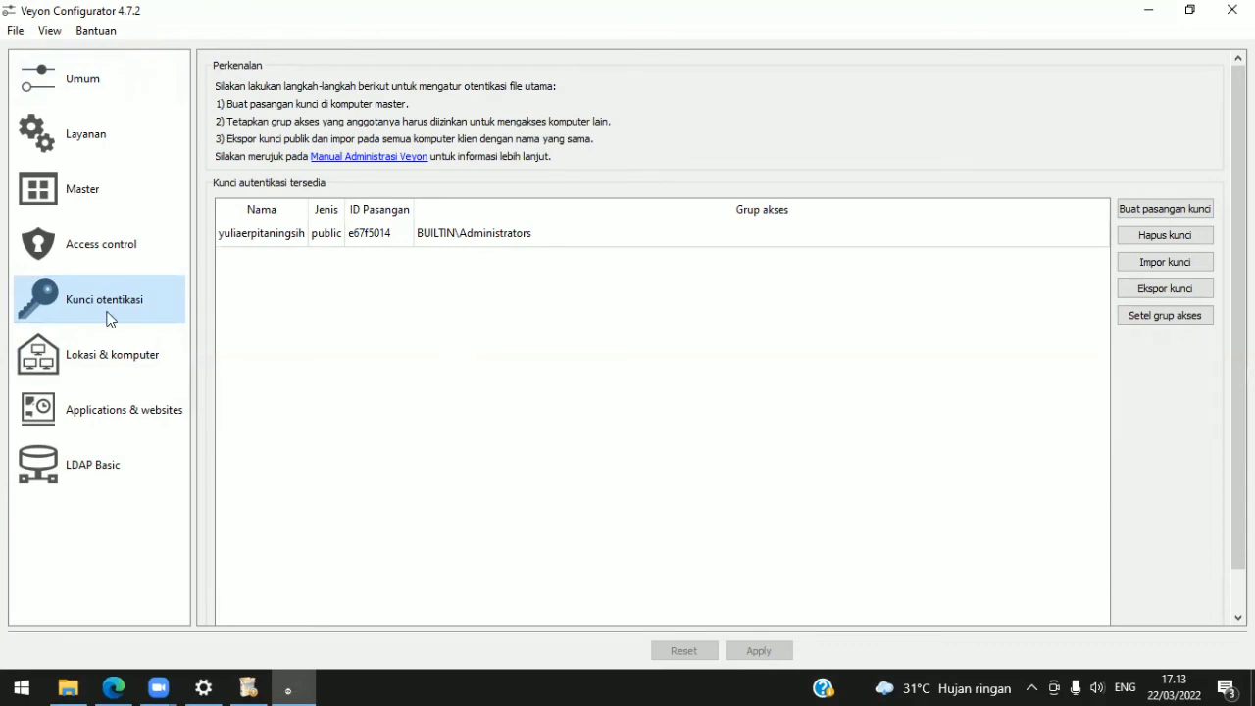
pyautogui.click(113, 359)
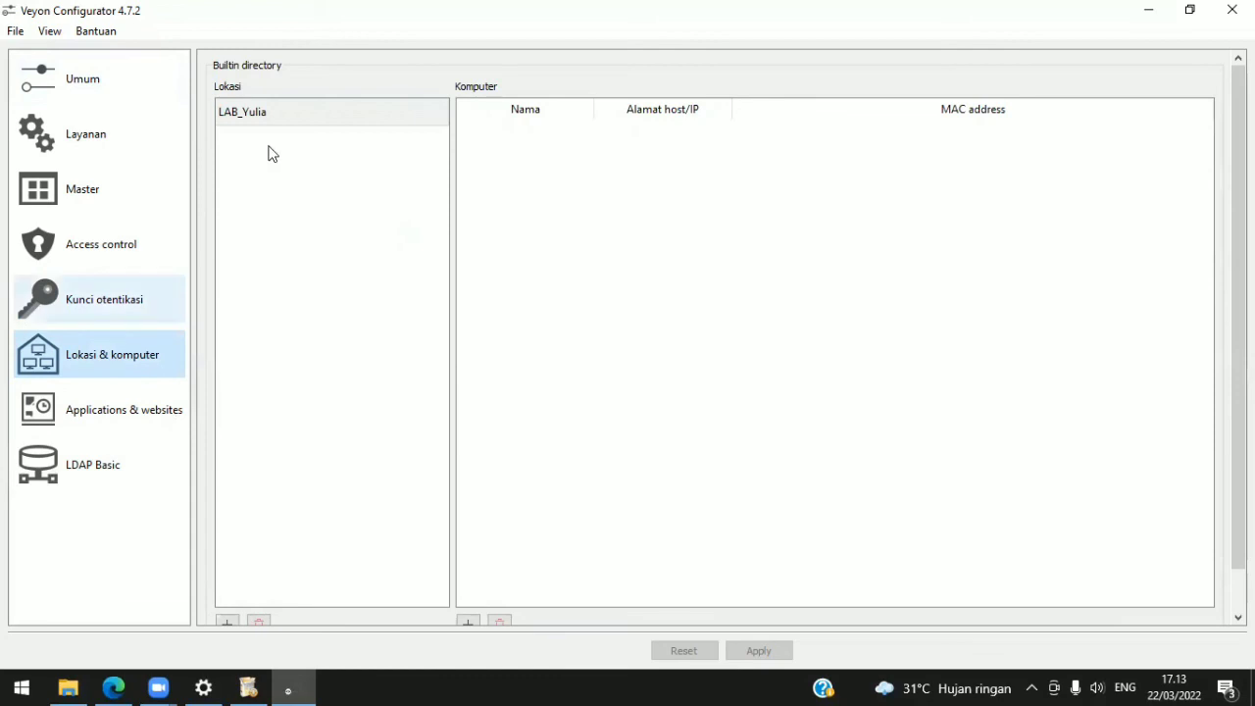
# Step: Look over the Applications & websites page, then the LDAP Basic settings
pyautogui.click(126, 406)
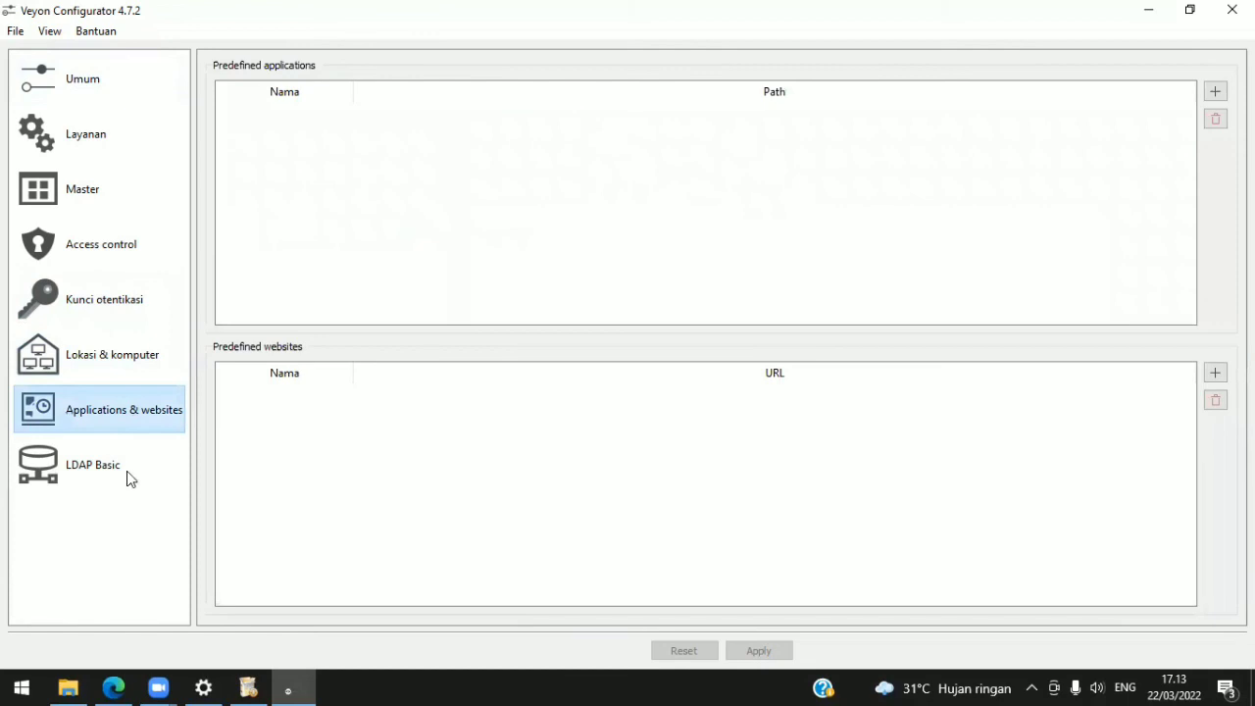
pyautogui.click(94, 462)
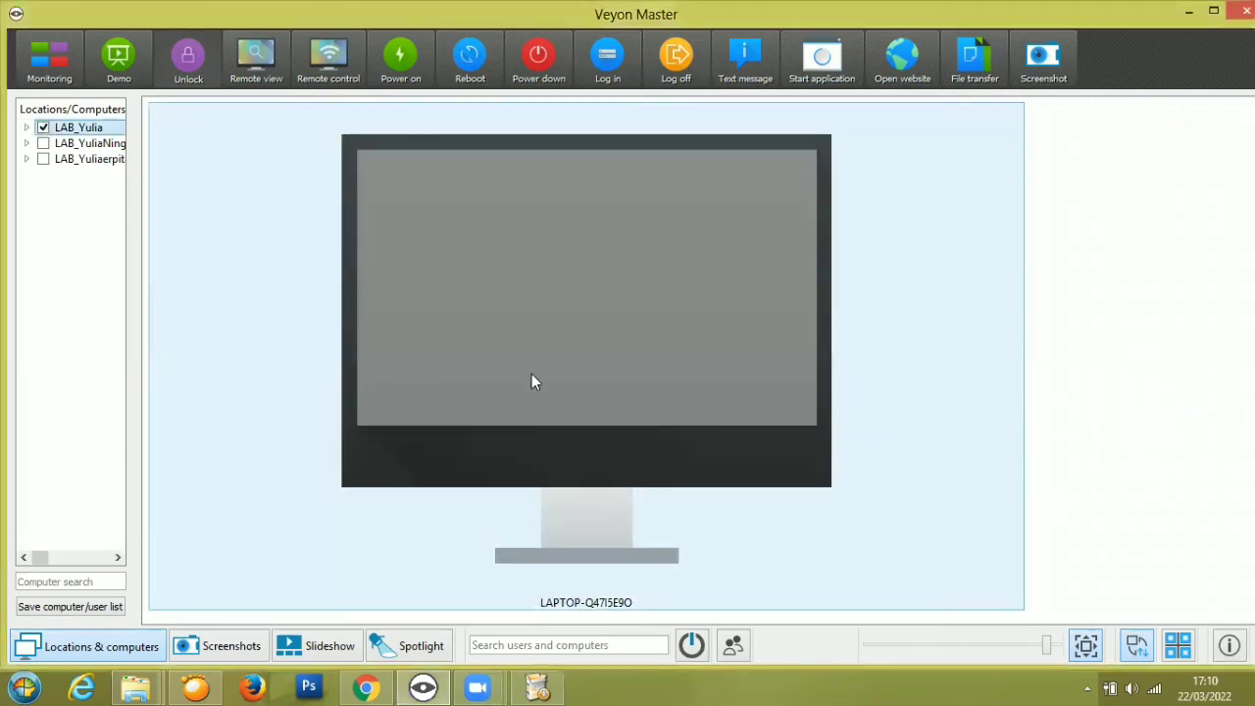
# Step: Select LAPTOP-Q47I5E9O's tile in Veyon Master to show its live desktop
pyautogui.moveTo(531, 381)
pyautogui.moveTo(919, 404)
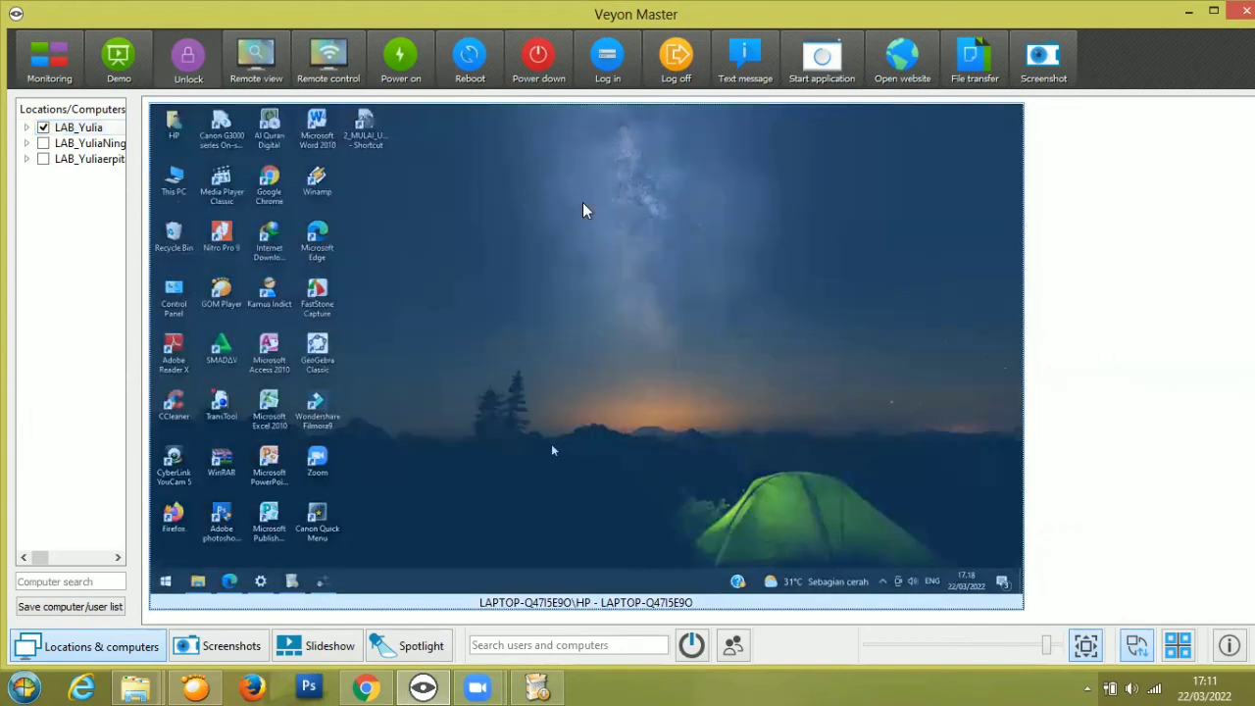
pyautogui.click(582, 209)
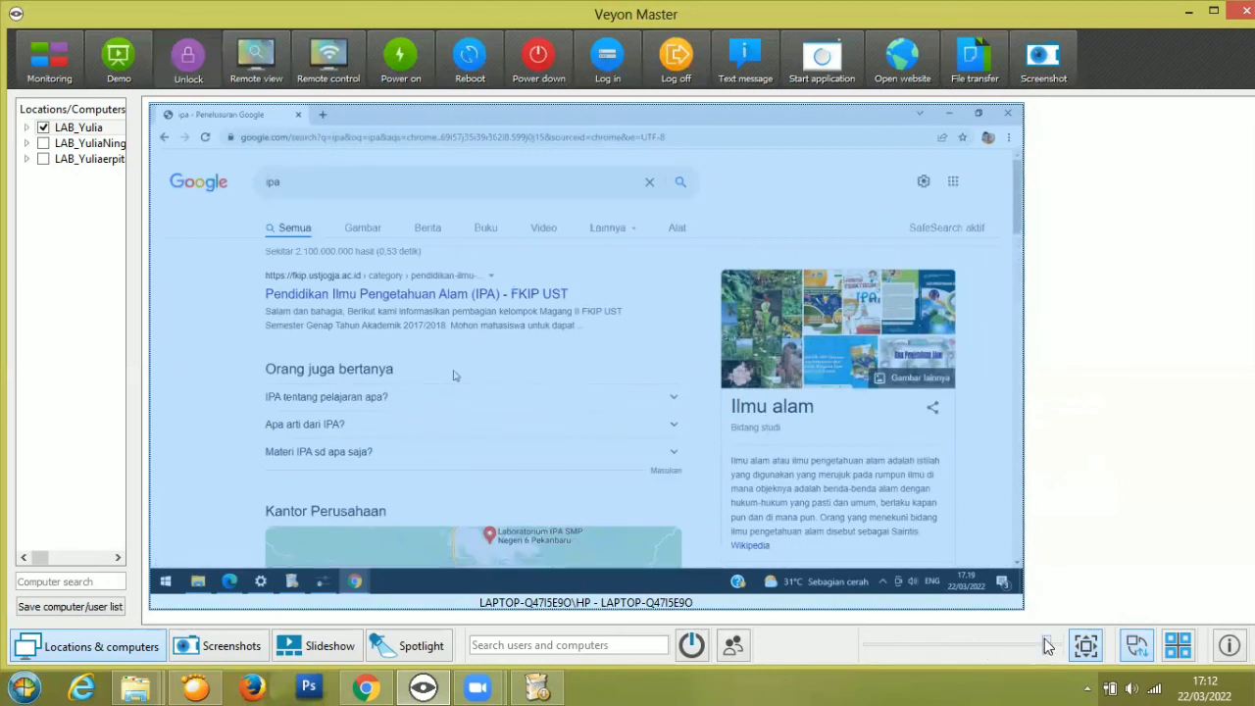
# Step: Shrink LAPTOP-Q47I5E9O's live screen with the zoom slider, then enlarge it back to a medium thumbnail
pyautogui.moveTo(1046, 647); pyautogui.dragTo(888, 650)
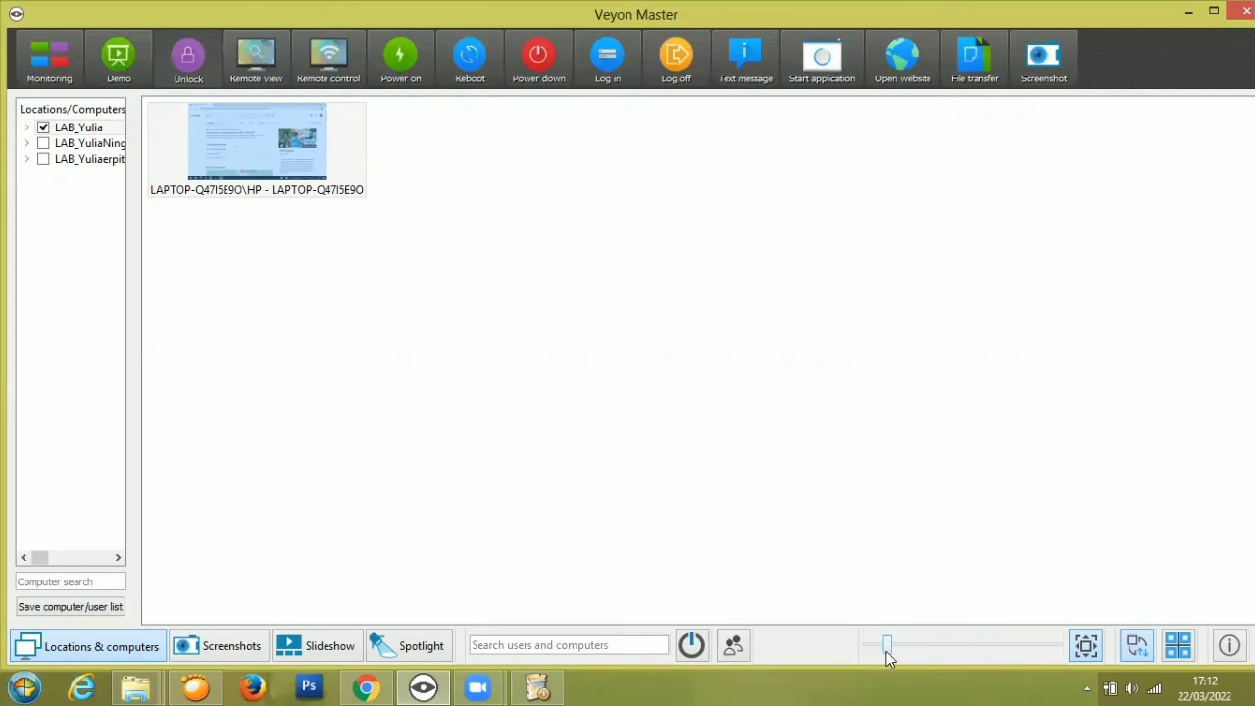
pyautogui.moveTo(887, 655); pyautogui.dragTo(900, 655)
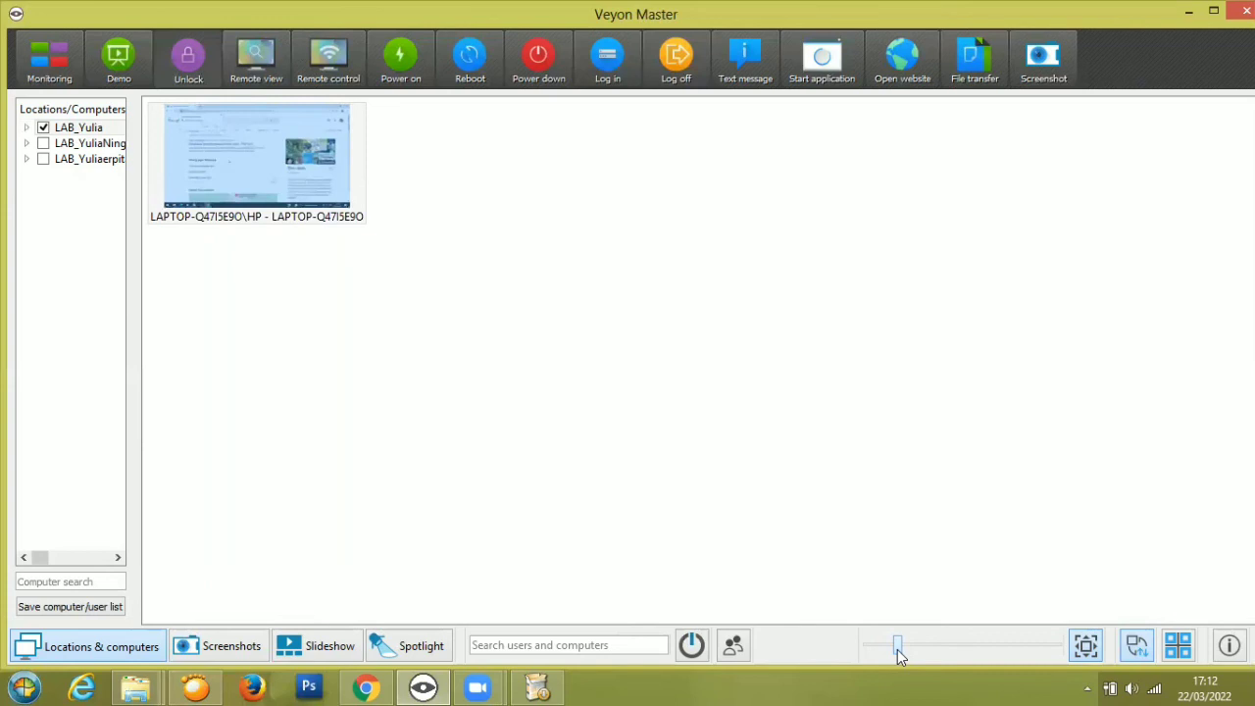
pyautogui.moveTo(901, 655); pyautogui.dragTo(973, 645)
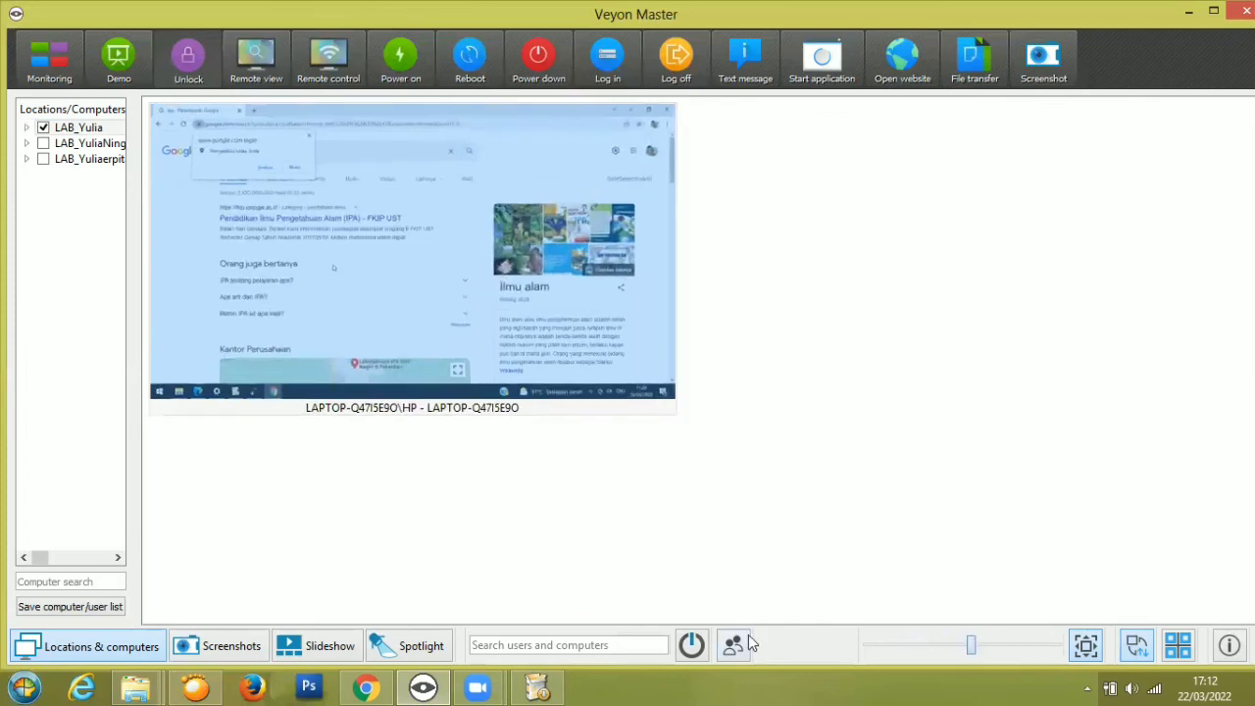